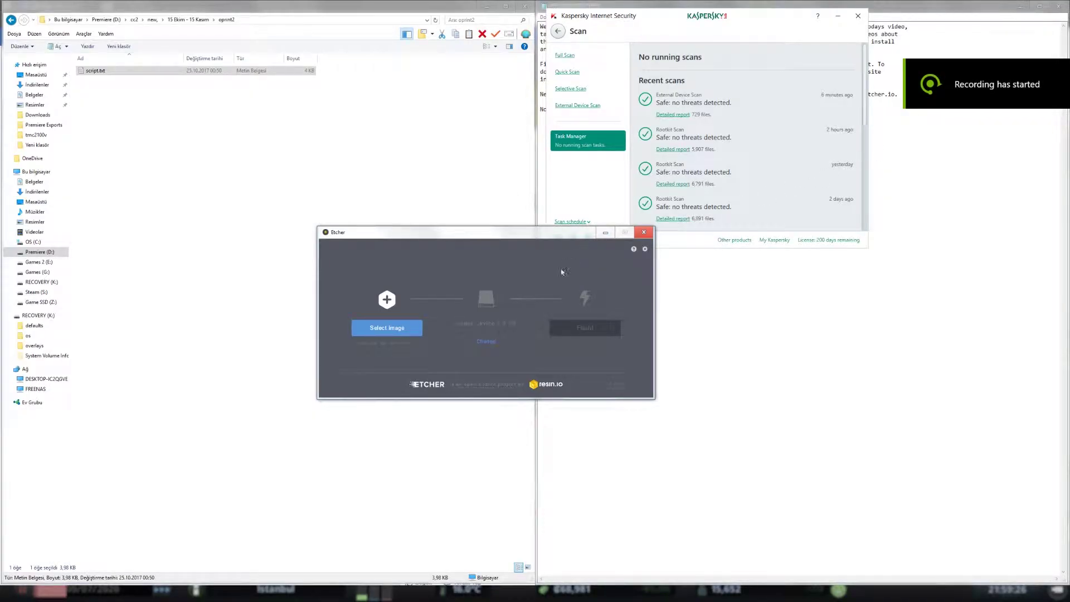
# Flash 2017-06-21-octopi-jessie-lite-0.14.0.img to the 7.9 GB USB drive in Etcher.
pyautogui.click(488, 341)
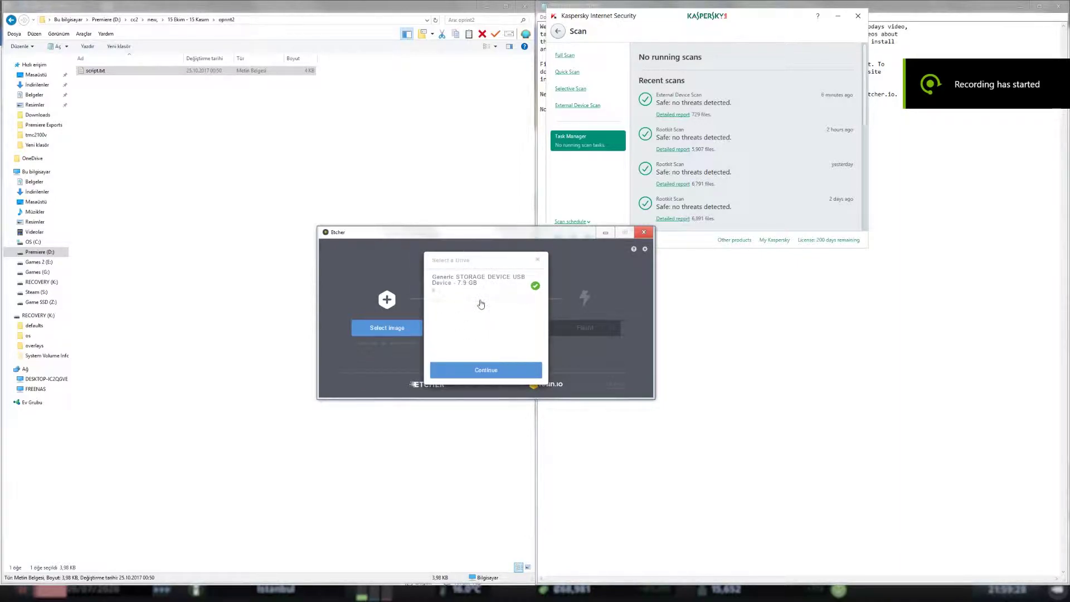
pyautogui.click(478, 371)
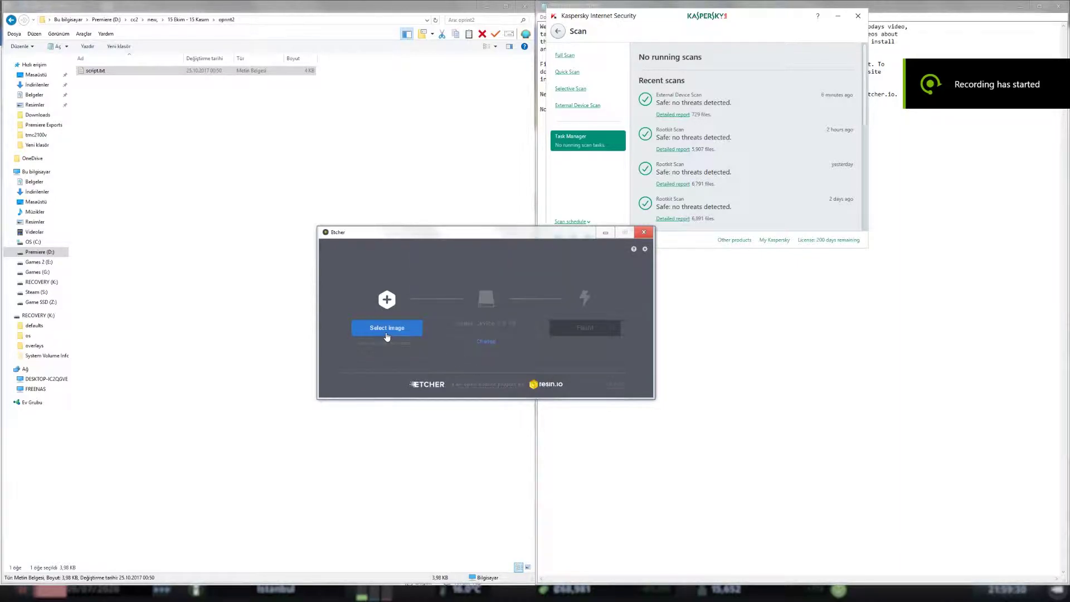
pyautogui.click(387, 328)
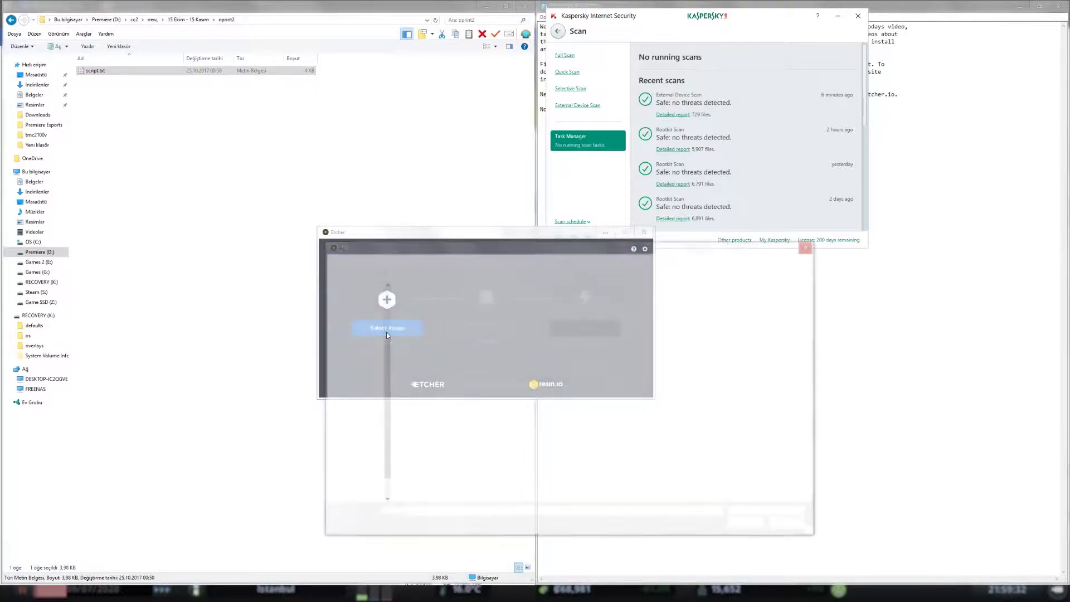
pyautogui.click(496, 301)
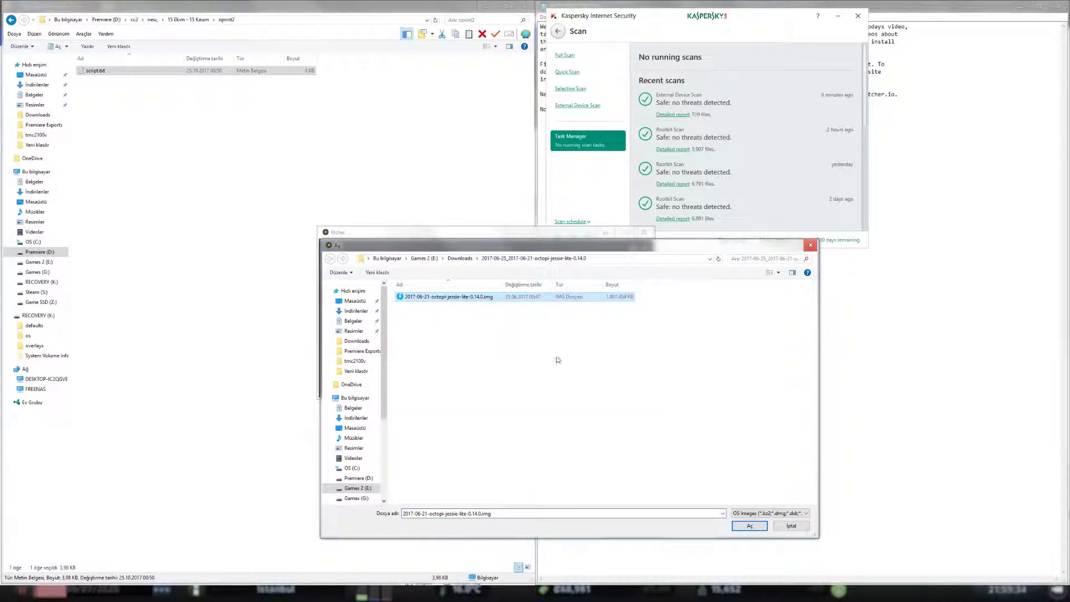
pyautogui.click(749, 526)
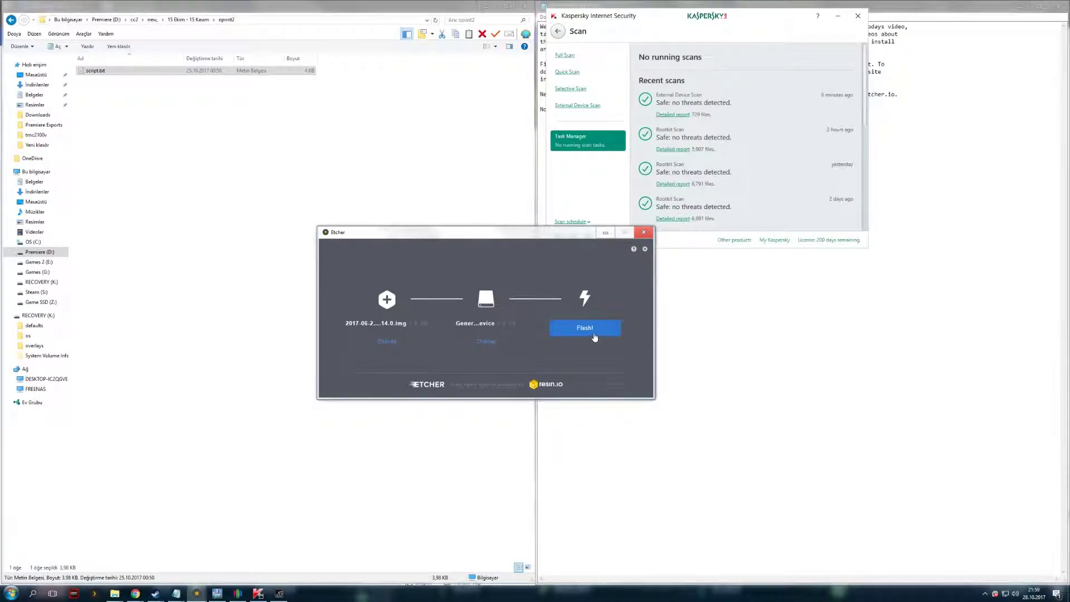
pyautogui.click(585, 329)
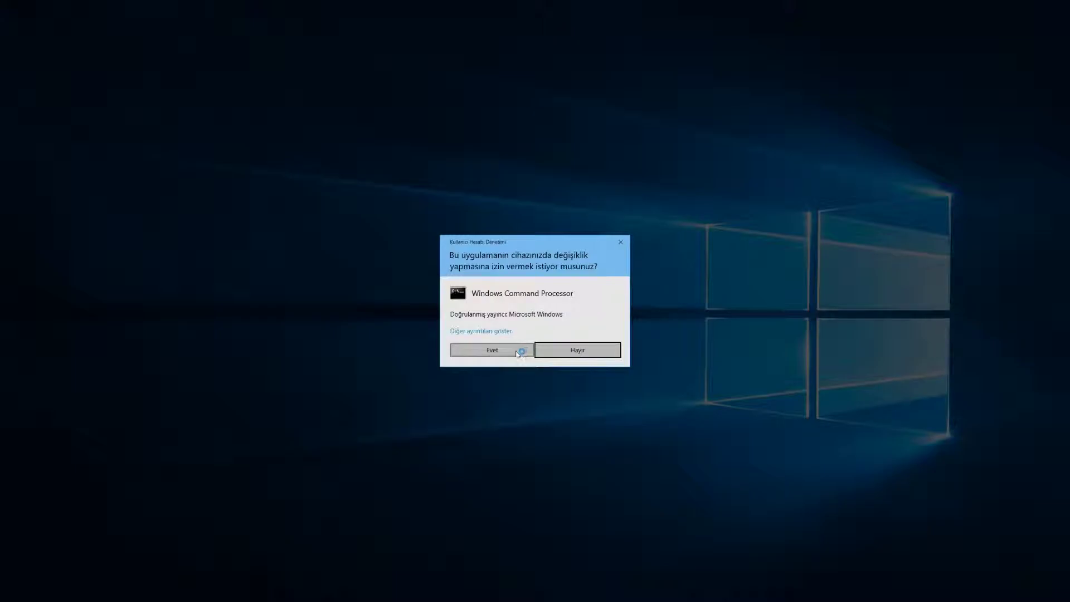
pyautogui.click(492, 349)
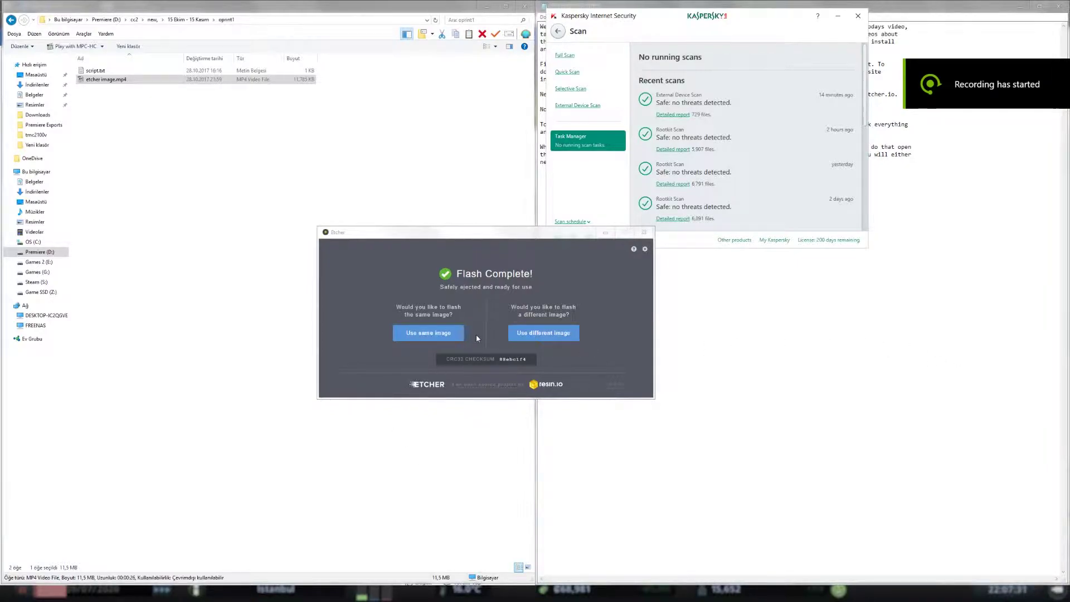
# Close Etcher and open octopi-network.txt from the boot (K:) drive in Notepad++.
pyautogui.click(644, 233)
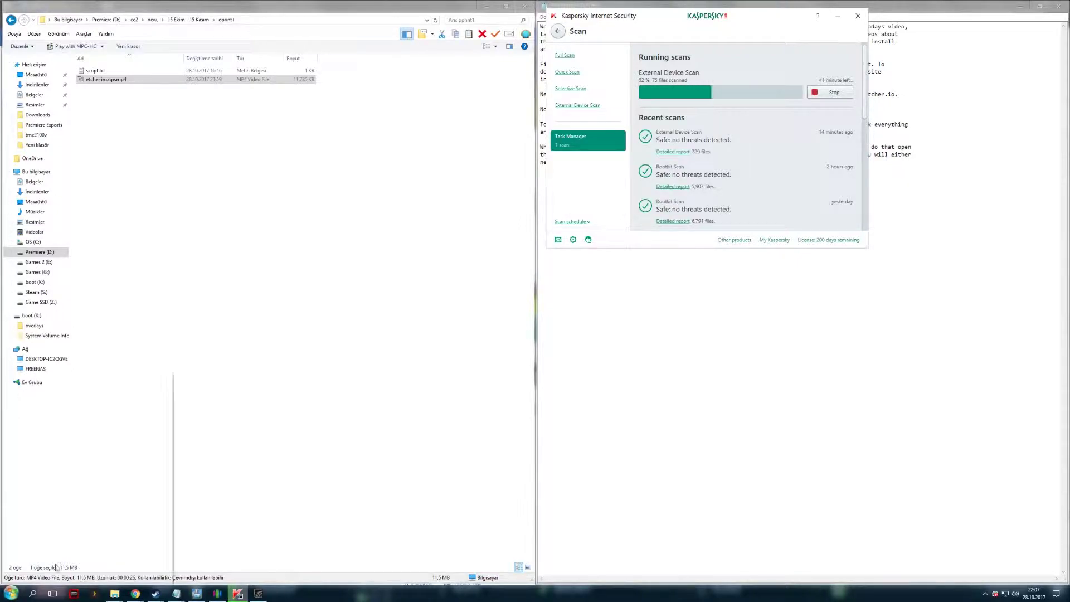
pyautogui.click(11, 592)
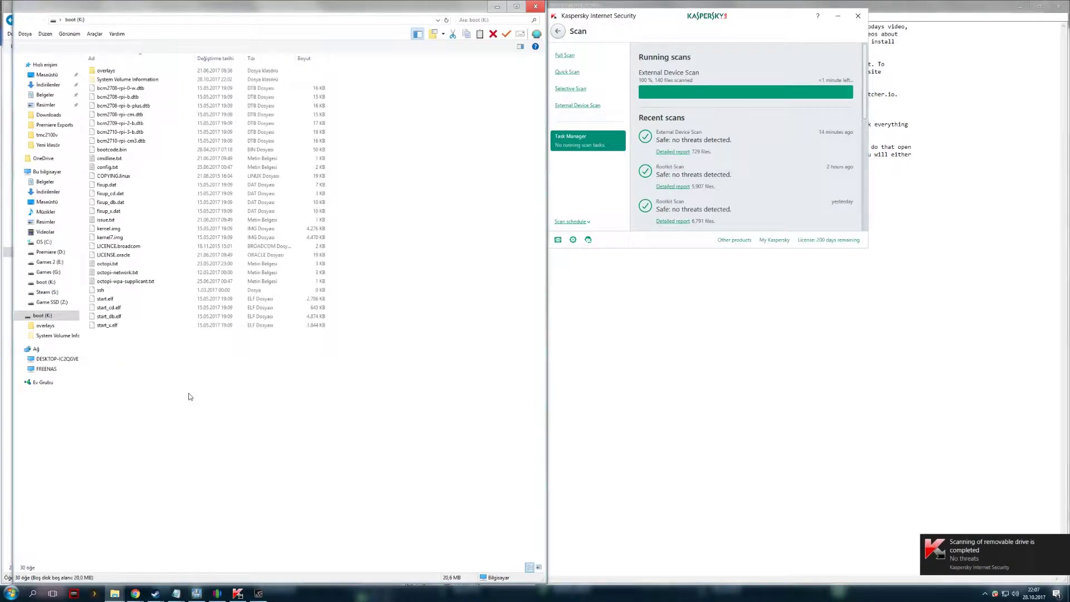
pyautogui.rightClick(123, 273)
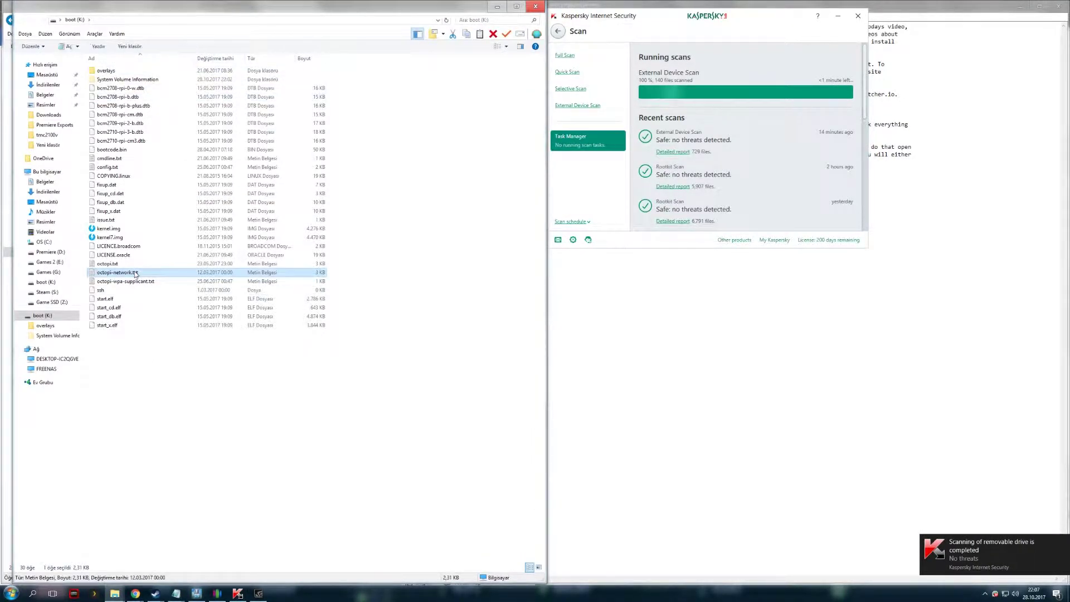
pyautogui.click(160, 314)
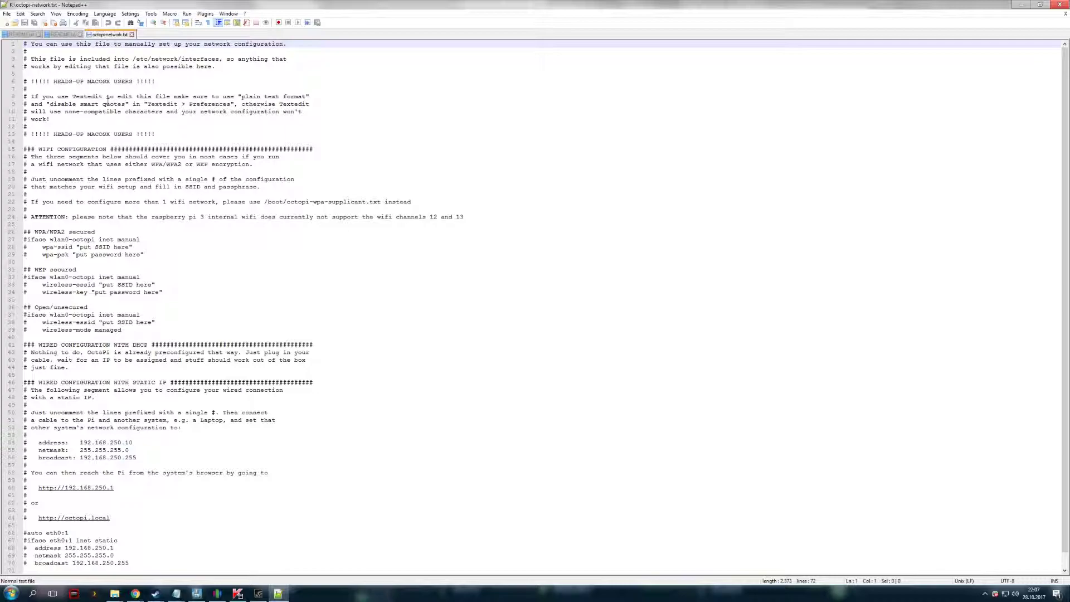
pyautogui.scroll(-1, 108, 100)
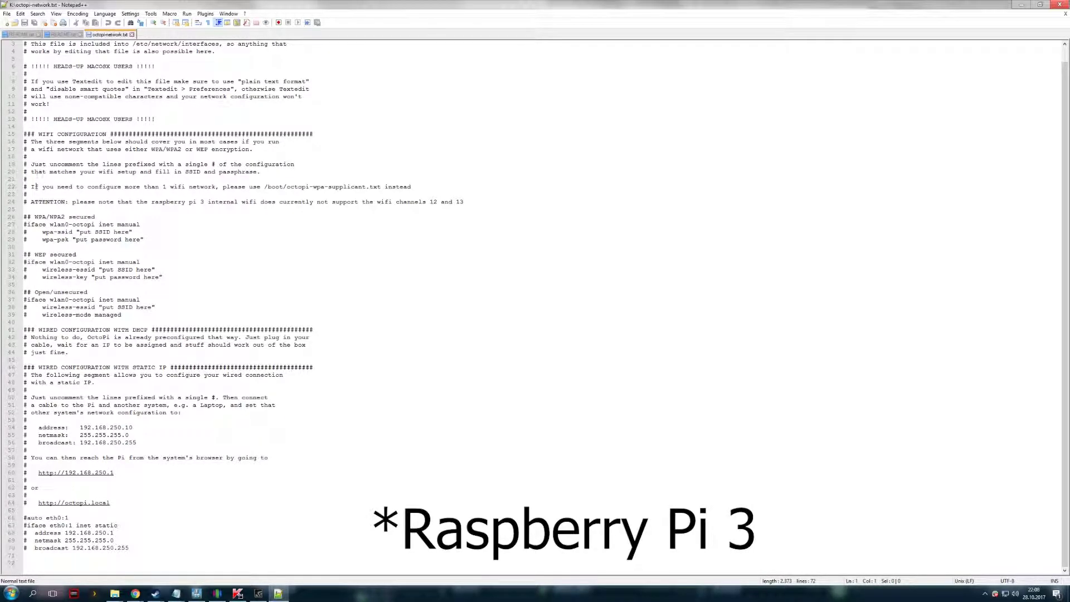
pyautogui.moveTo(31, 188); pyautogui.dragTo(238, 200)
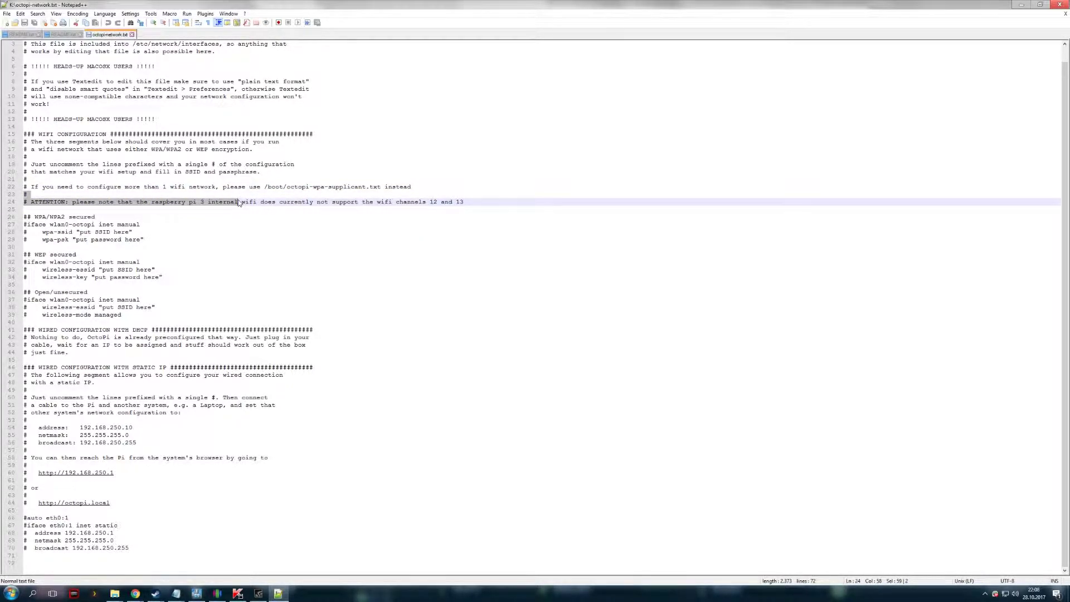
pyautogui.press('Right')
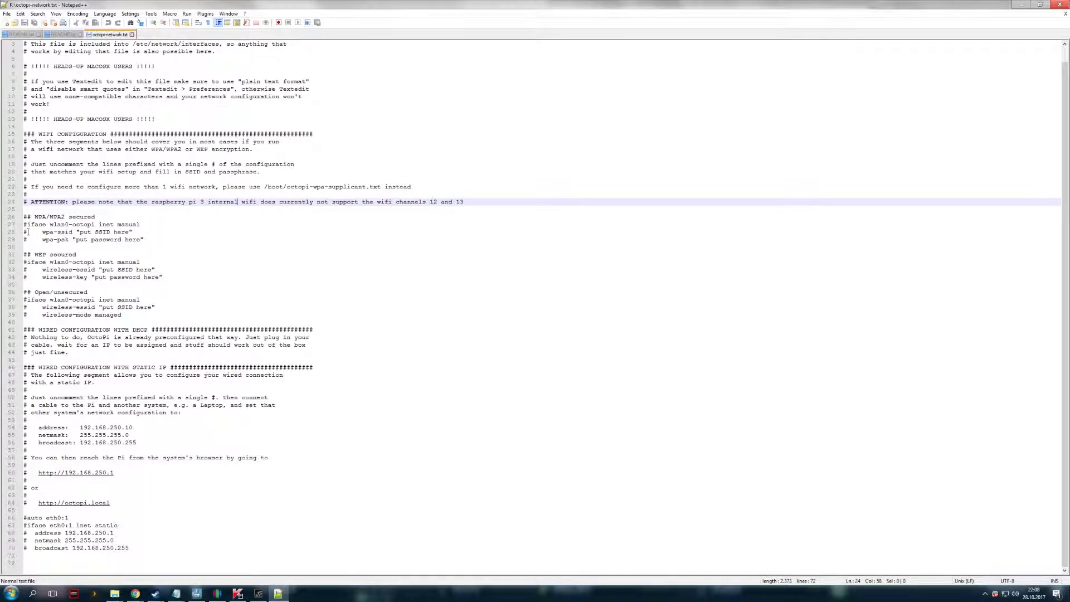
pyautogui.click(26, 518)
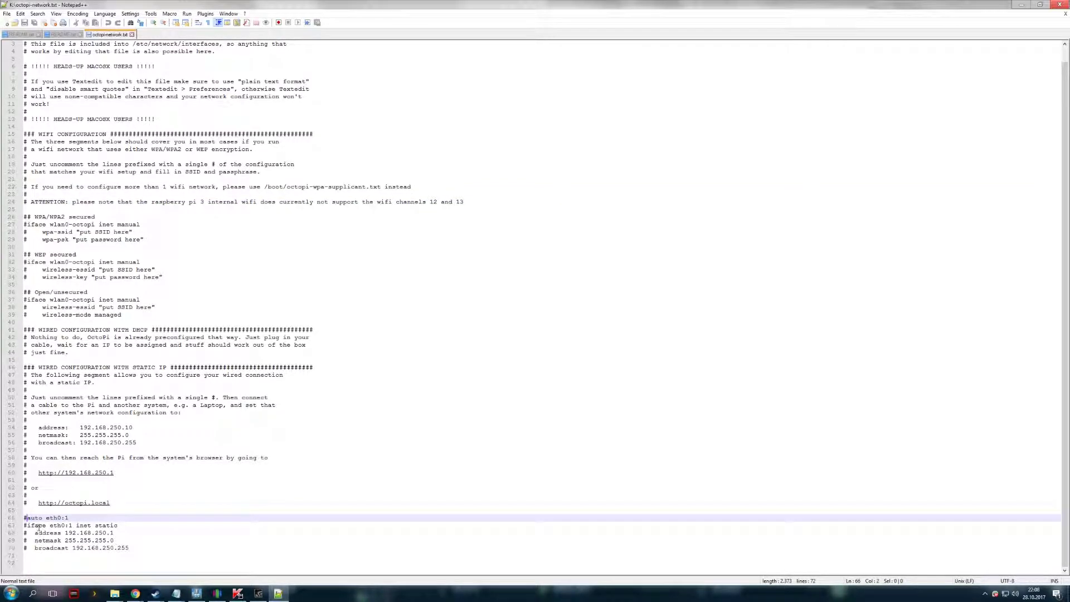
pyautogui.press('BackSpace')
pyautogui.click(26, 526)
pyautogui.press('BackSpace')
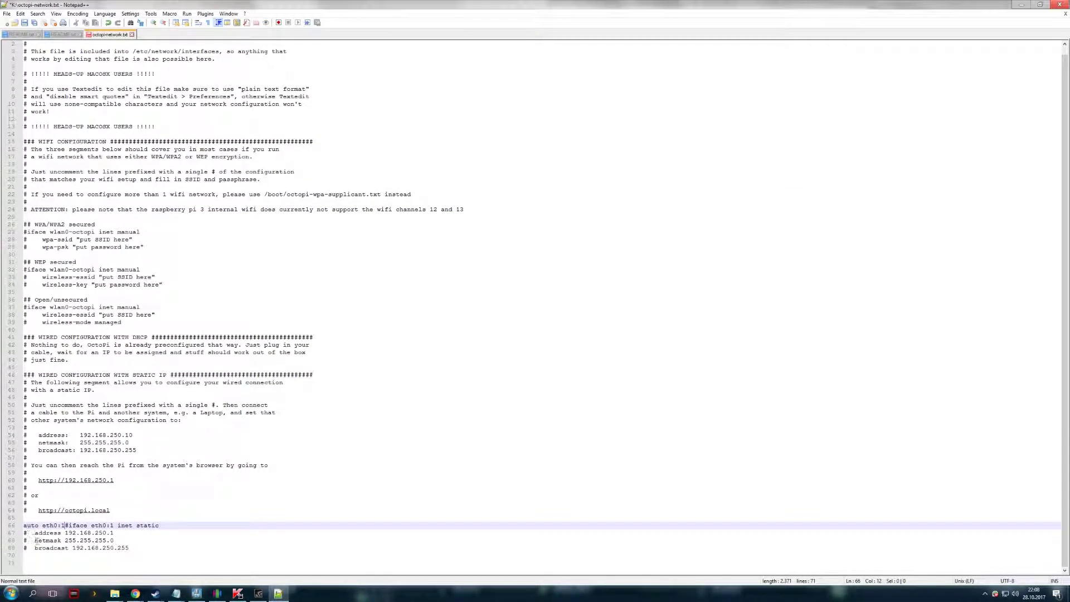
pyautogui.press('Return')
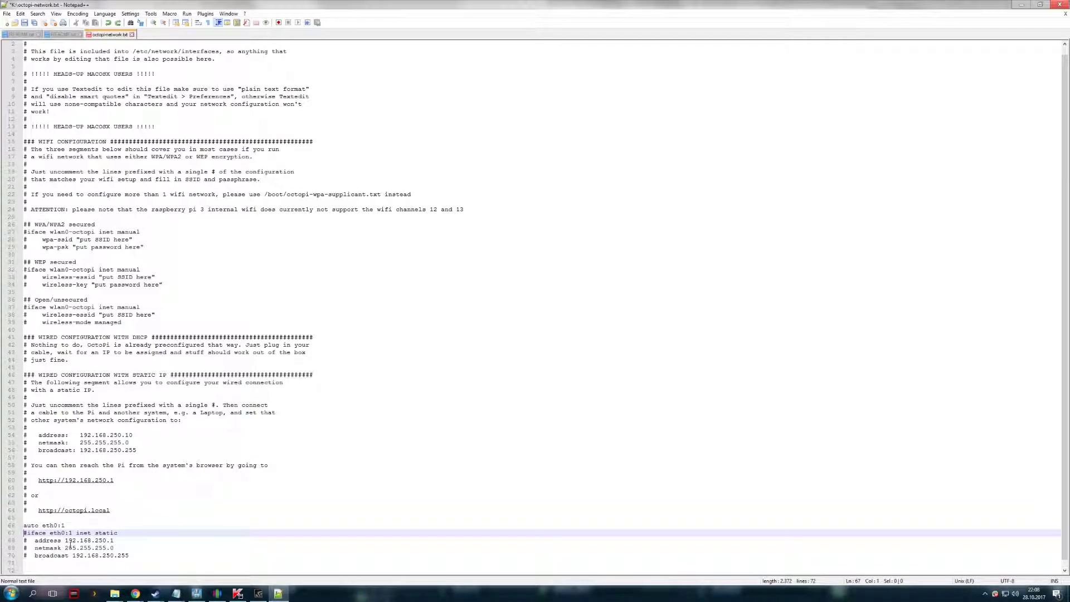
pyautogui.press('Delete')
pyautogui.press('Down')
pyautogui.press('Delete')
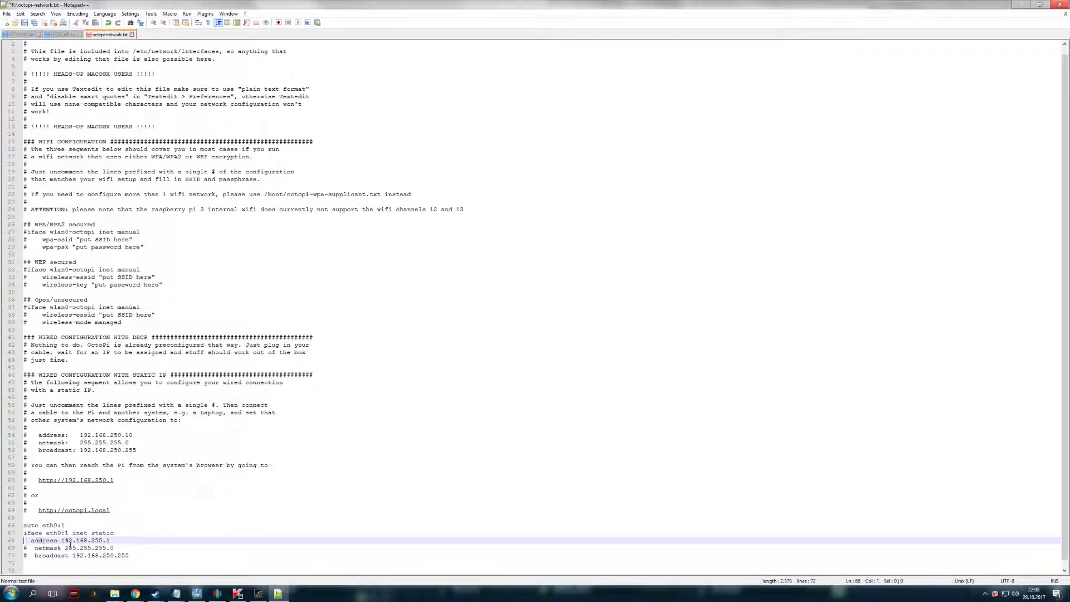
pyautogui.press('Down')
pyautogui.press('Delete')
pyautogui.press('Down')
pyautogui.press('Delete')
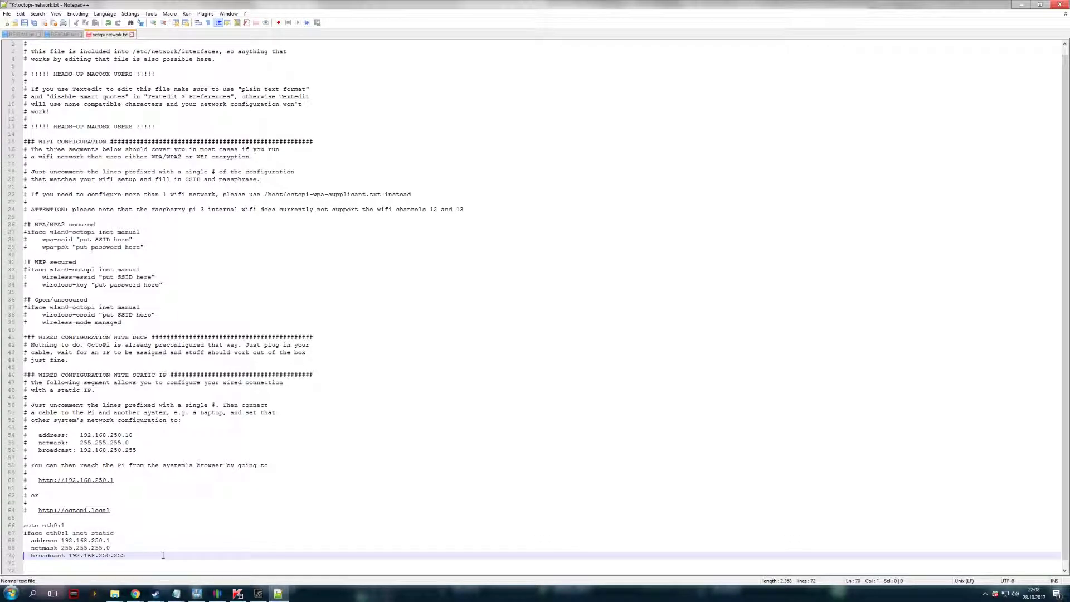
pyautogui.hotkey('ctrl', 'z')
pyautogui.hotkey('ctrl', 'z')
pyautogui.hotkey('ctrl', 'z')
pyautogui.hotkey('ctrl', 'z')
pyautogui.hotkey('ctrl', 'z')
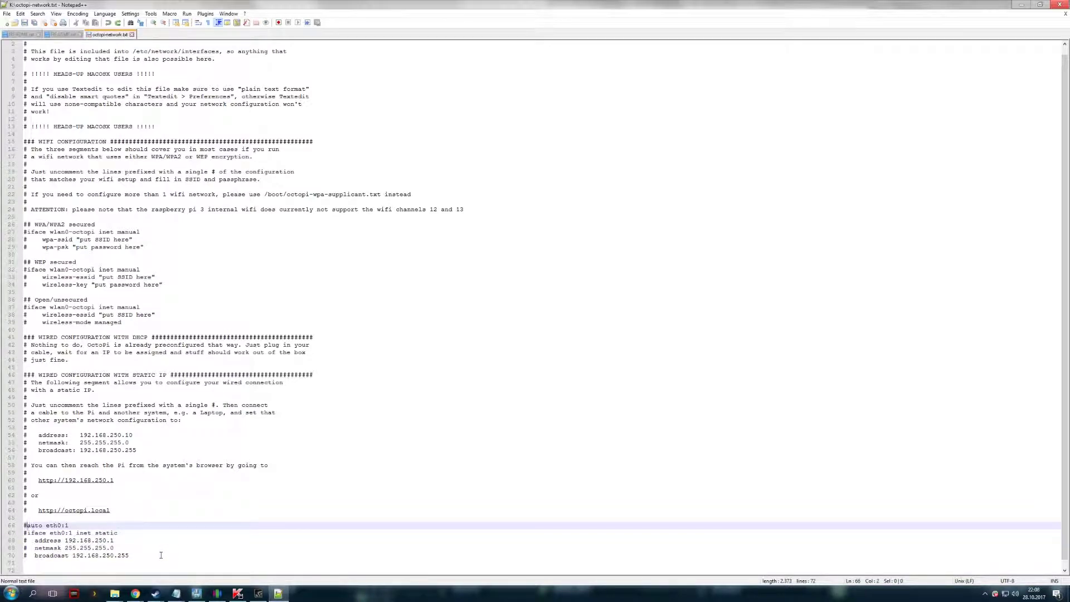
# Uncomment the iface wlan0-octopi, wpa-ssid and wpa-psk lines in octopi-network.txt.
pyautogui.click(26, 232)
pyautogui.press('BackSpace')
pyautogui.press('Down')
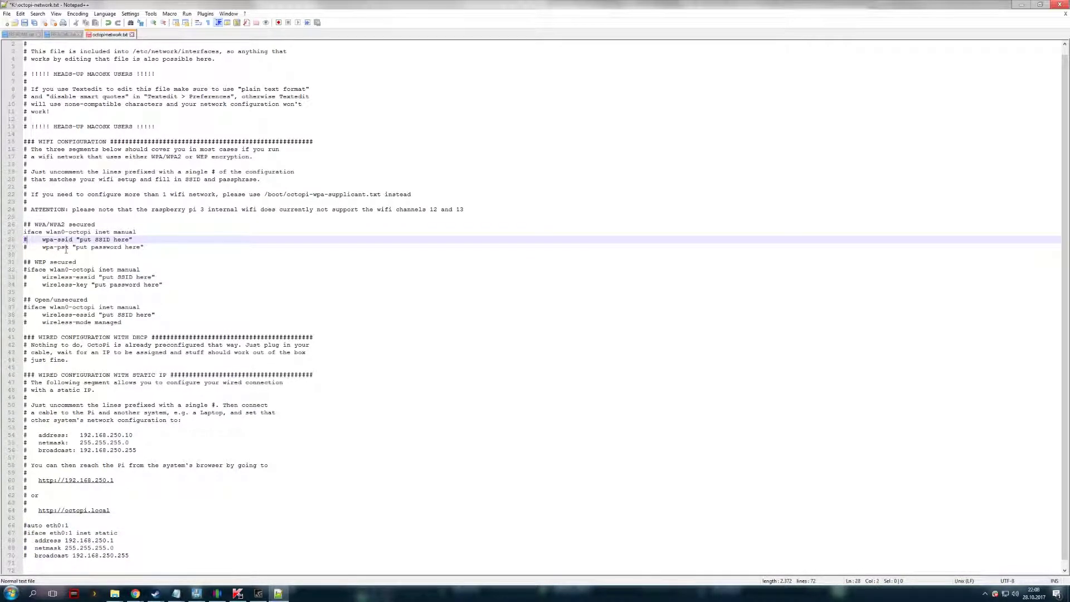
pyautogui.press('Delete')
pyautogui.press('Down')
pyautogui.press('Delete')
# Replace the password and SSID placeholders with the Wi-Fi credentials and save the file.
pyautogui.press('Up')
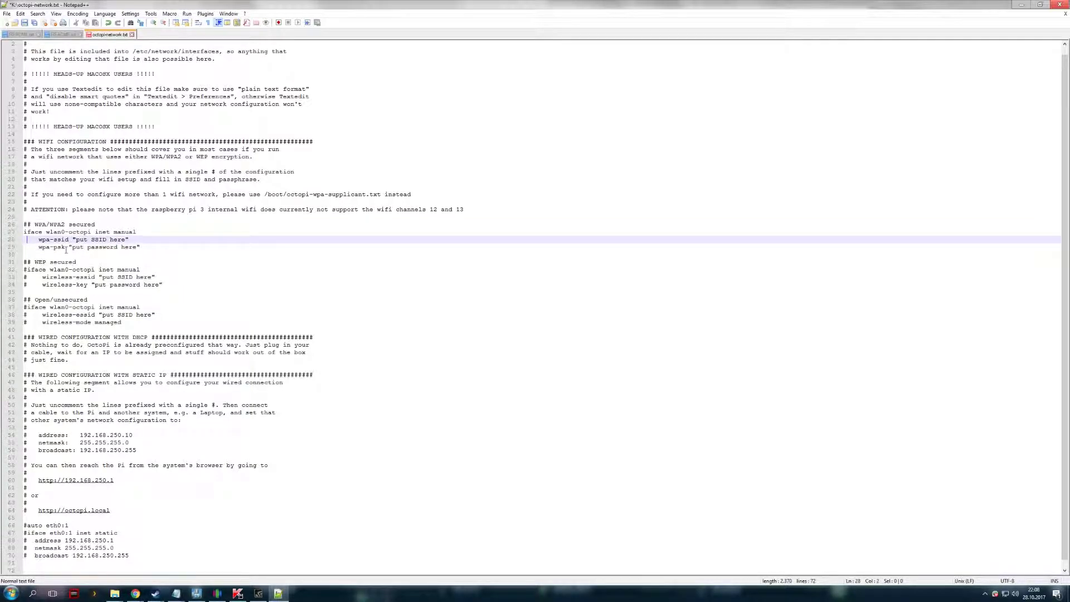
pyautogui.press('Right')
pyautogui.press('Right')
pyautogui.press('Right')
pyautogui.press('Right')
pyautogui.press('Right')
pyautogui.press('Right')
pyautogui.press('Right')
pyautogui.press('Right')
pyautogui.press('Right')
pyautogui.press('Right')
pyautogui.press('Right')
pyautogui.press('Right')
pyautogui.press('Right')
pyautogui.press('Right')
pyautogui.press('Right')
pyautogui.press('Right')
pyautogui.press('Right')
pyautogui.press('Down')
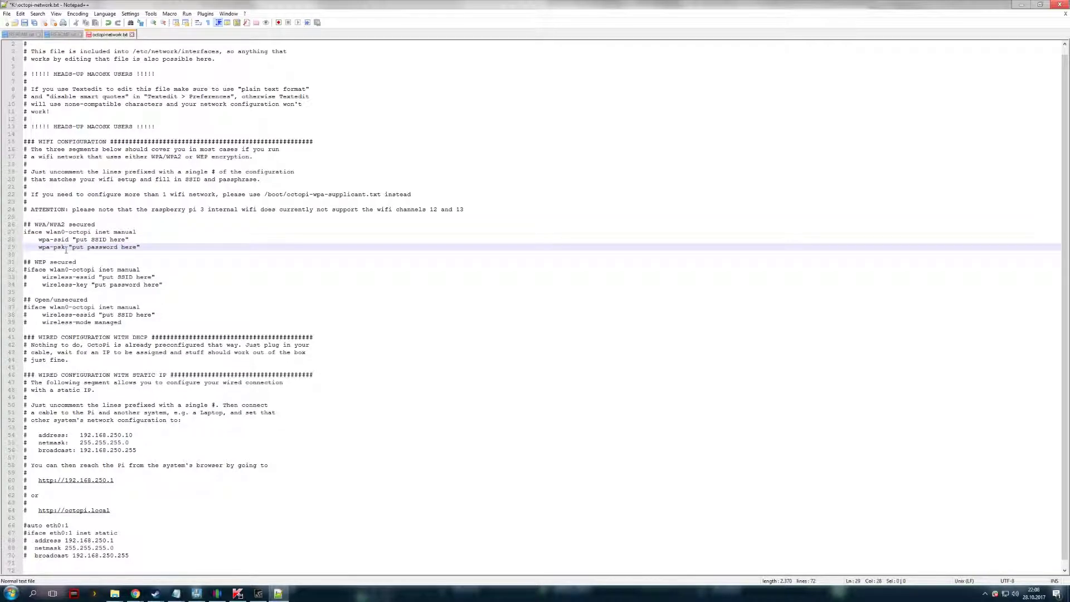
pyautogui.press('BackSpace')
pyautogui.press('BackSpace')
pyautogui.press('BackSpace')
pyautogui.press('BackSpace')
pyautogui.press('BackSpace')
pyautogui.press('BackSpace')
pyautogui.press('BackSpace')
pyautogui.press('BackSpace')
pyautogui.press('BackSpace')
pyautogui.press('BackSpace')
pyautogui.press('BackSpace')
pyautogui.press('BackSpace')
pyautogui.press('BackSpace')
pyautogui.press('BackSpace')
pyautogui.press('BackSpace')
pyautogui.press('BackSpace')
pyautogui.press('BackSpace')
pyautogui.write('fddsfdsfdsfdsf')
pyautogui.moveTo(125, 240); pyautogui.dragTo(76, 240)
pyautogui.write('sdfdfdsfadds')
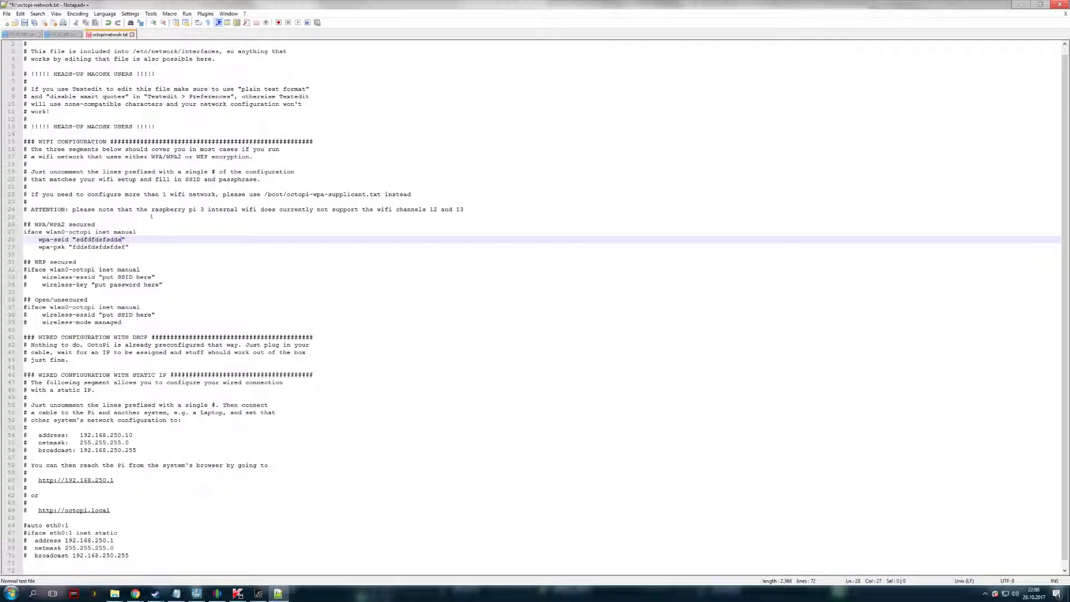
pyautogui.click(25, 23)
pyautogui.click(1024, 5)
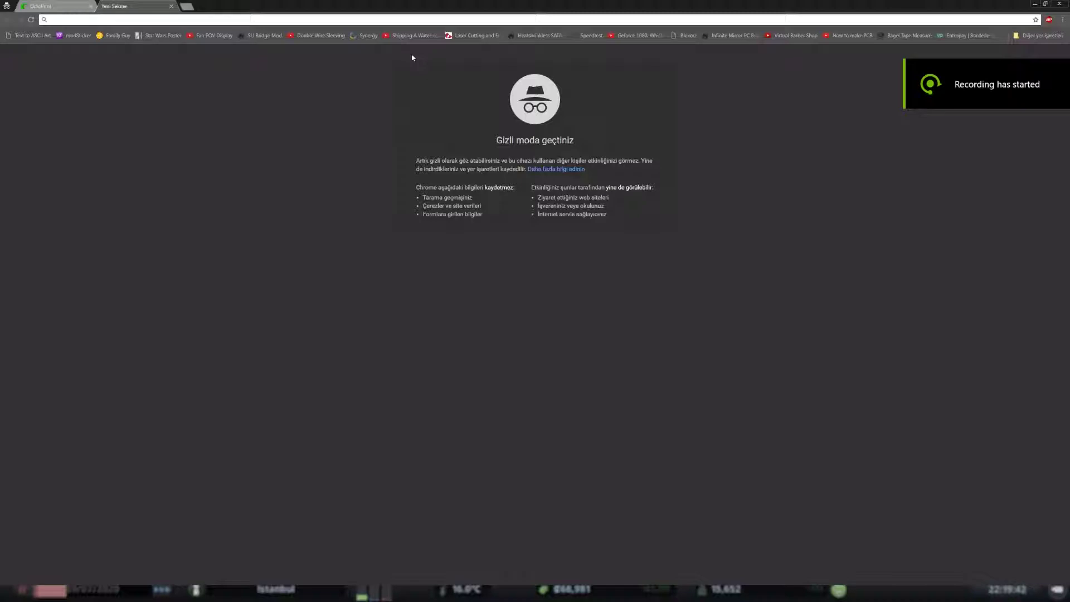
# Enter octopi.local in the incognito tab's address bar.
pyautogui.write('octopi')
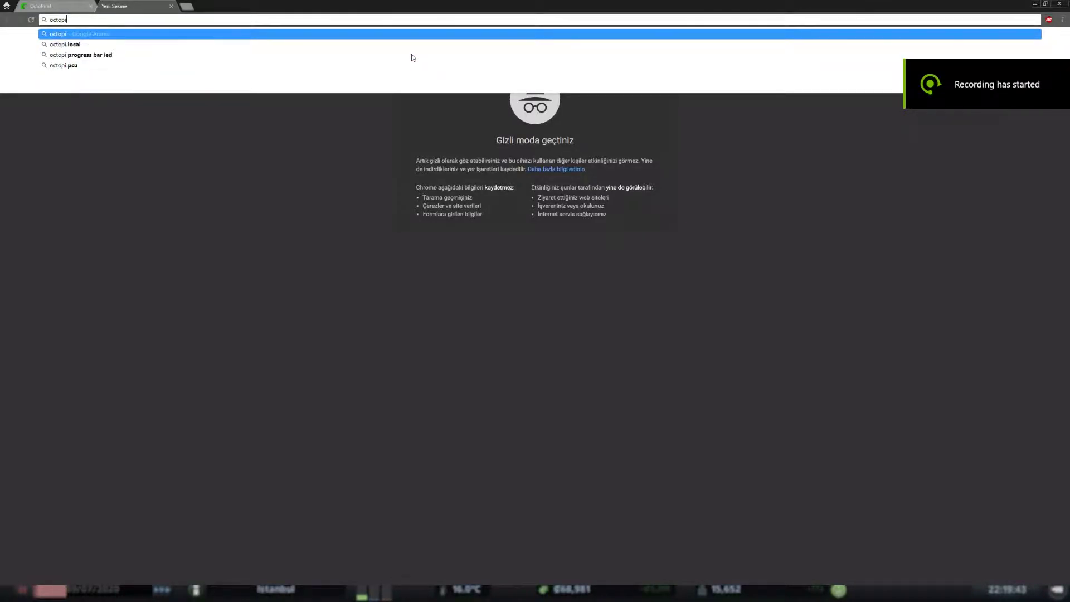
pyautogui.write('.loc')
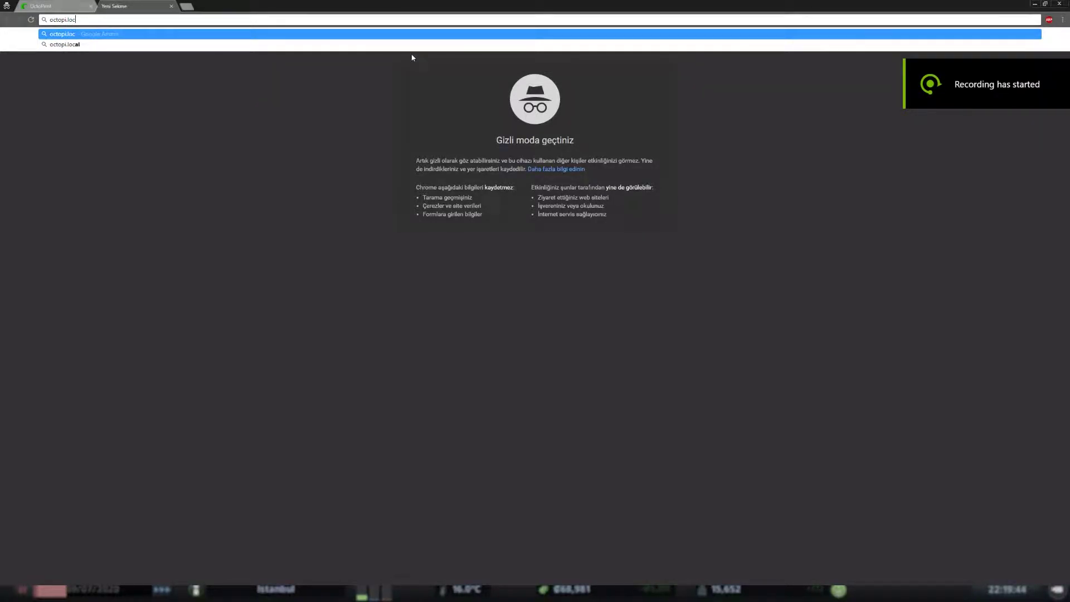
pyautogui.write('al')
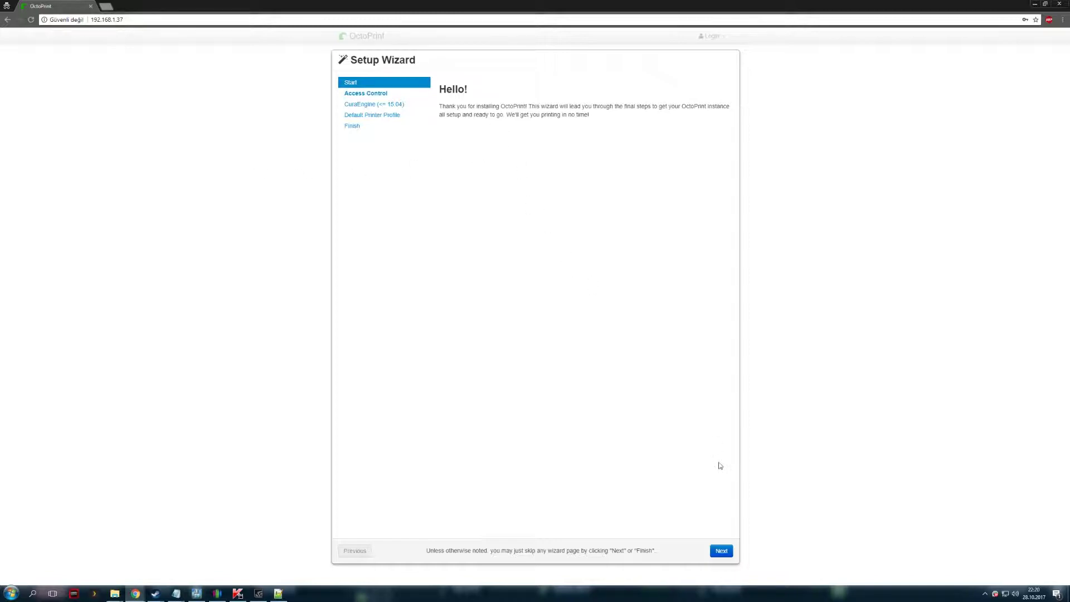
# Create the admin account with a username and confirmed password, keeping access control enabled.
pyautogui.click(721, 550)
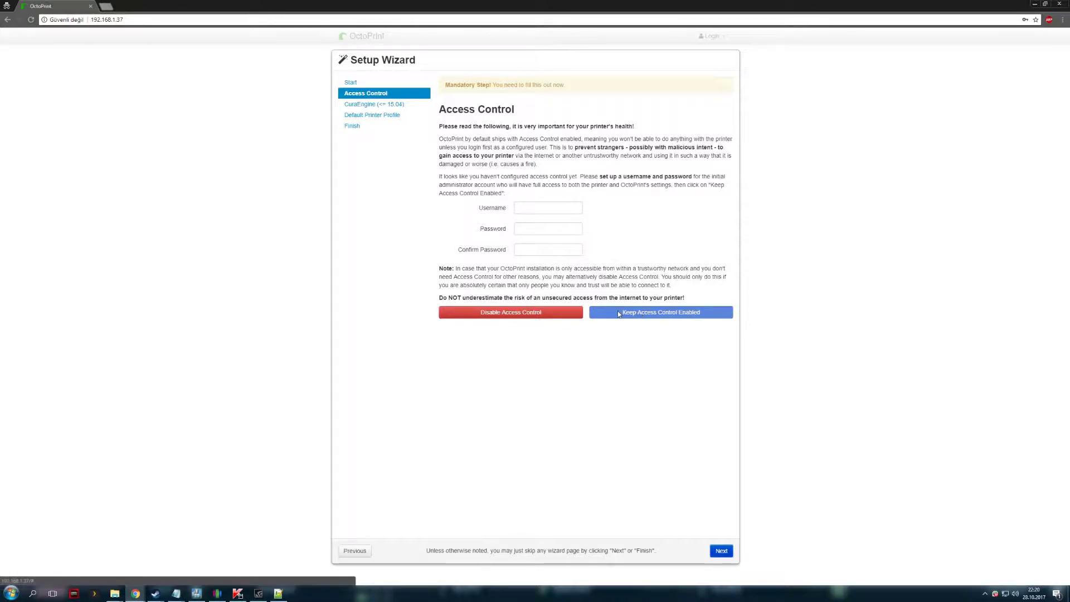
pyautogui.click(526, 205)
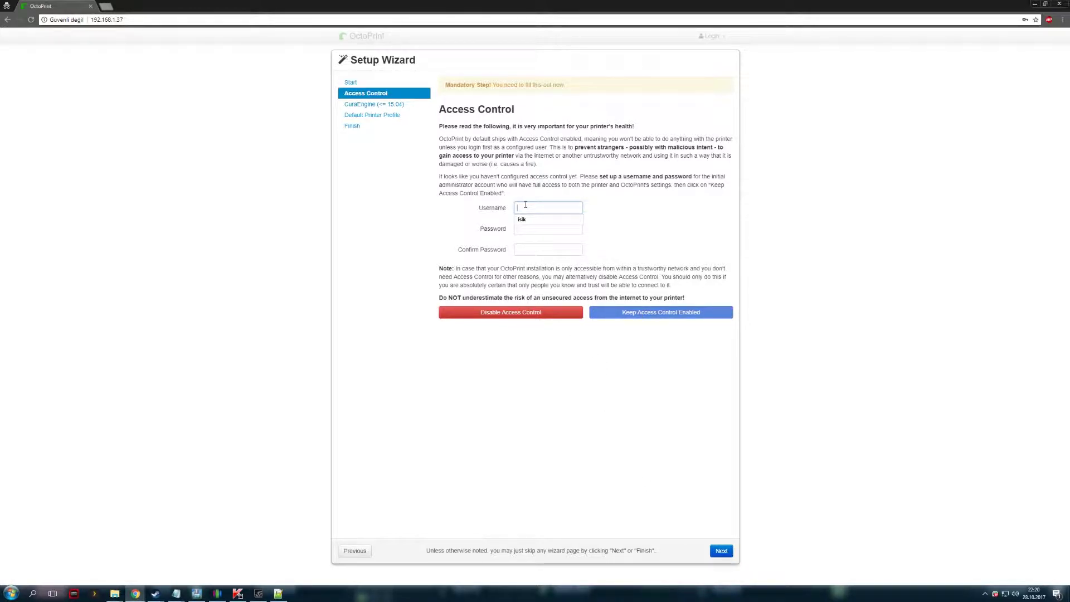
pyautogui.click(524, 219)
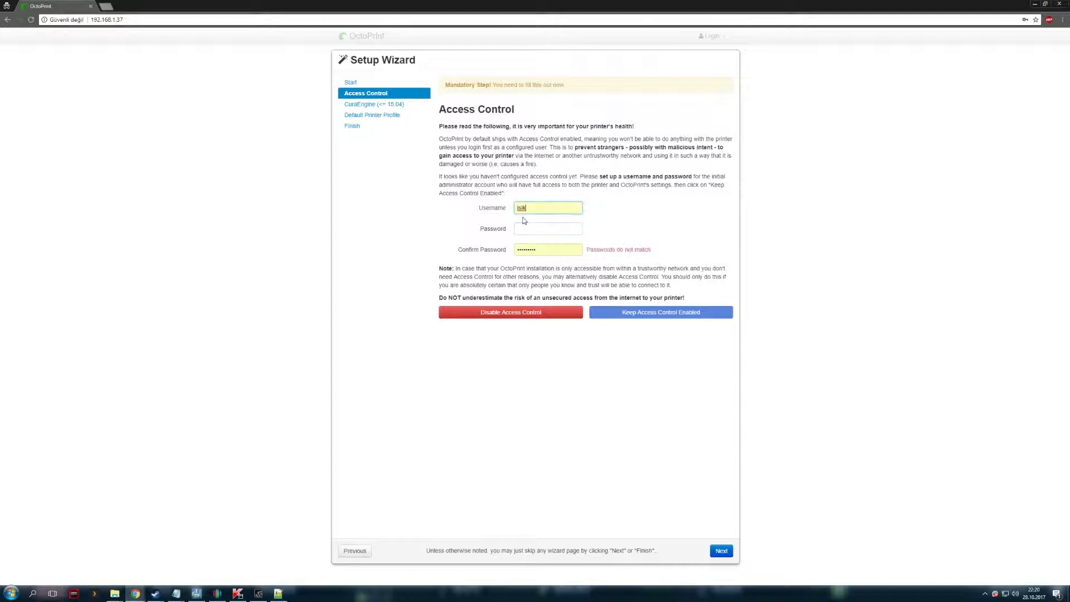
pyautogui.click(542, 231)
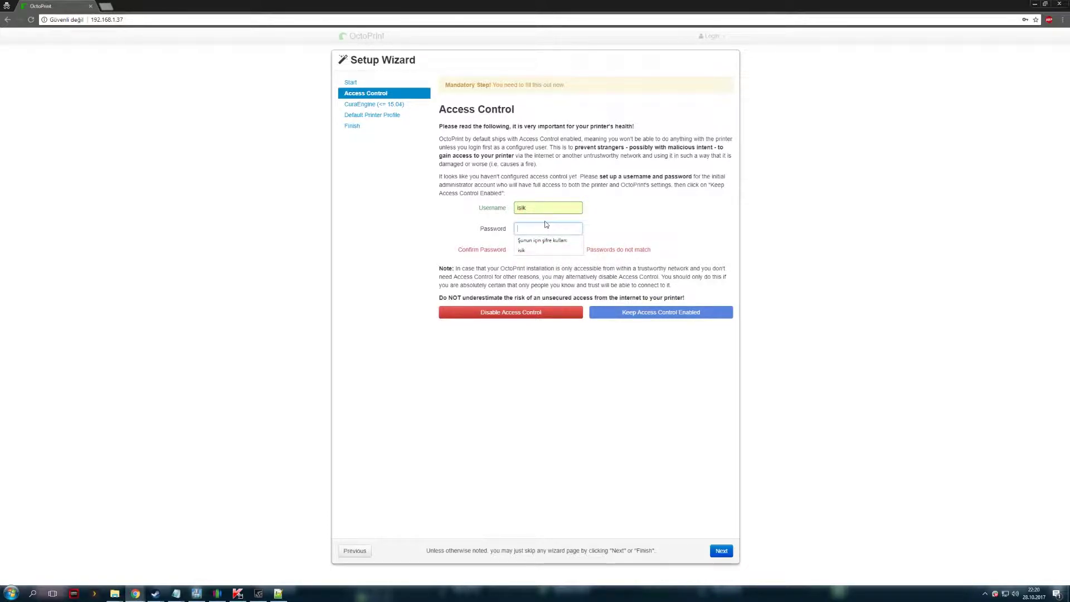
pyautogui.write('********')
pyautogui.click(554, 248)
pyautogui.write('********')
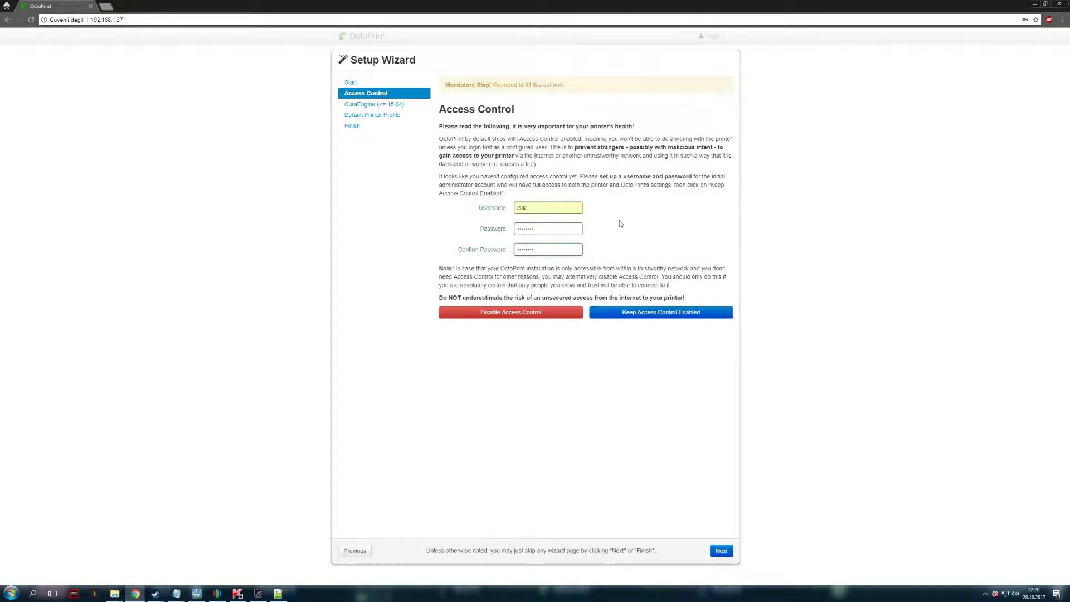
pyautogui.click(662, 311)
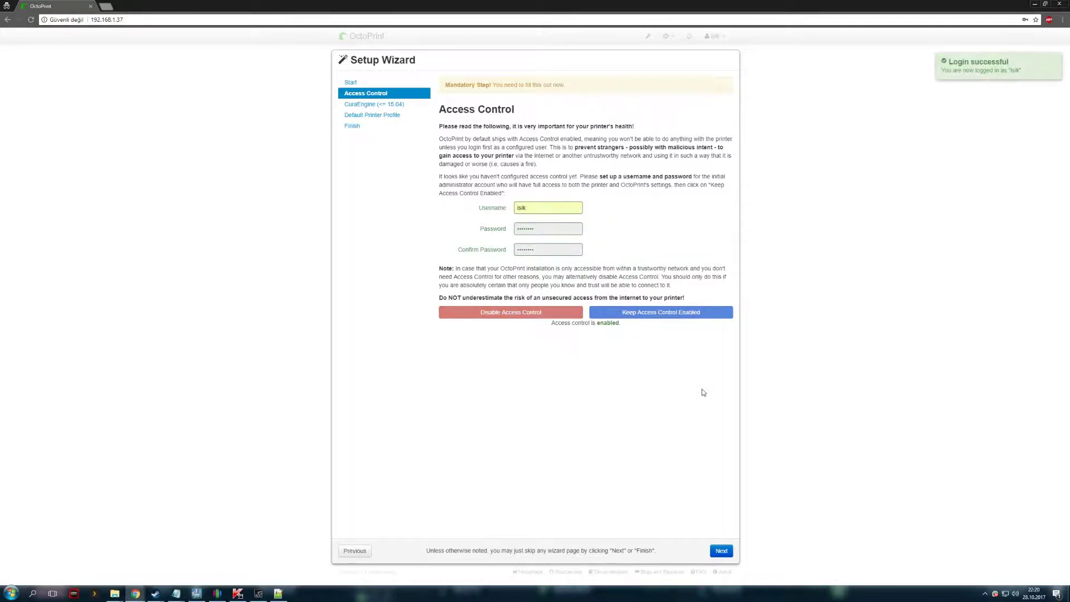
pyautogui.click(722, 551)
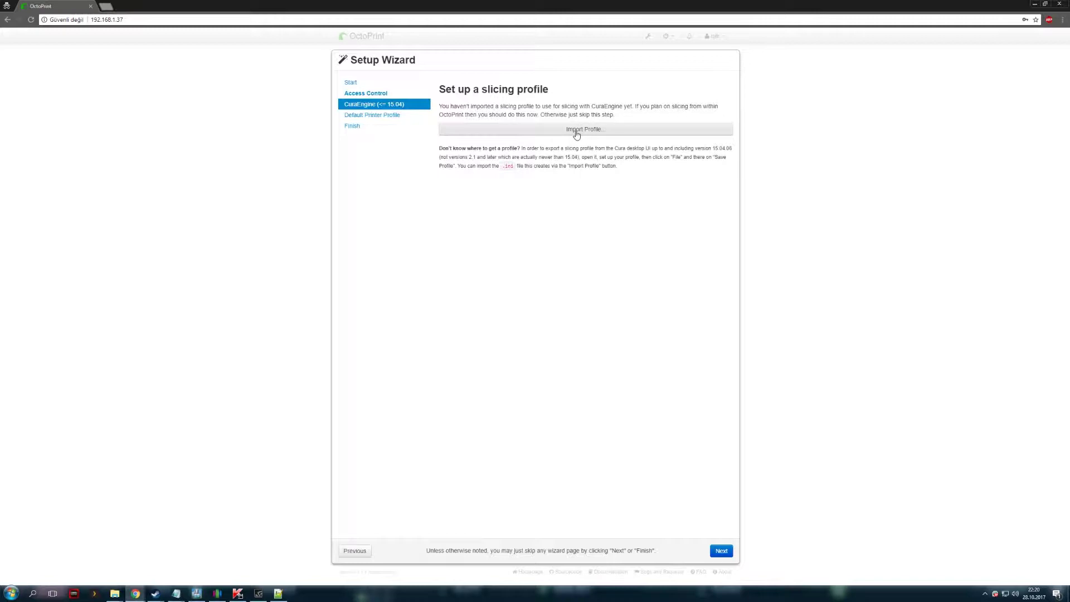
pyautogui.click(722, 552)
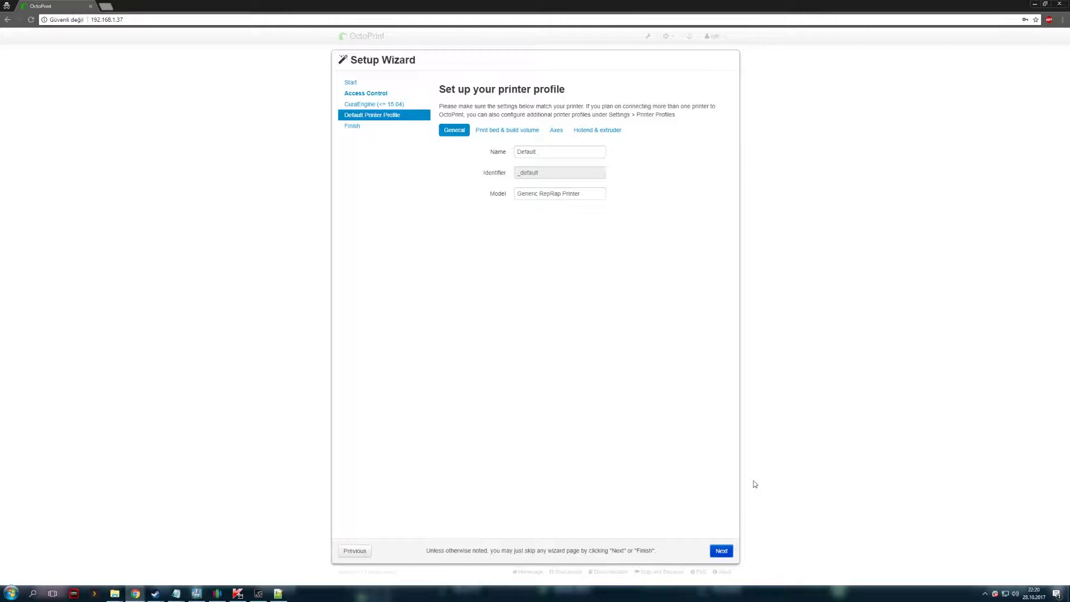
# Rename the default printer profile to 'Test'.
pyautogui.moveTo(563, 155); pyautogui.dragTo(448, 141)
pyautogui.write('Tew')
pyautogui.moveTo(580, 194)
pyautogui.mouseDown()
pyautogui.moveTo(485, 193)
pyautogui.moveTo(580, 193)
pyautogui.mouseUp()
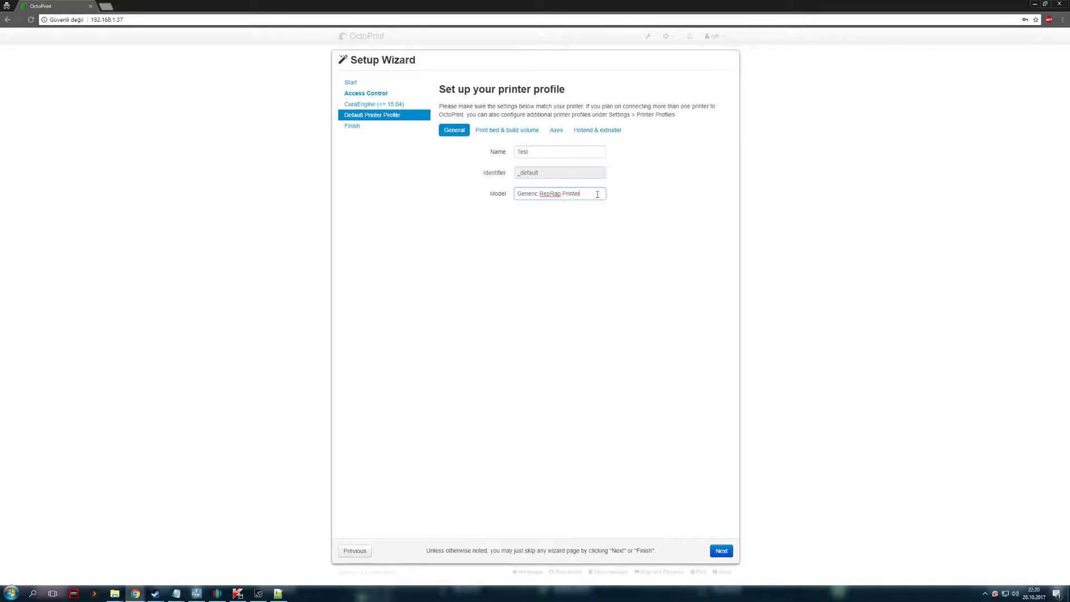
# Review the profile's Print bed & build volume, Axes and Hotend & extruder tabs.
pyautogui.click(490, 129)
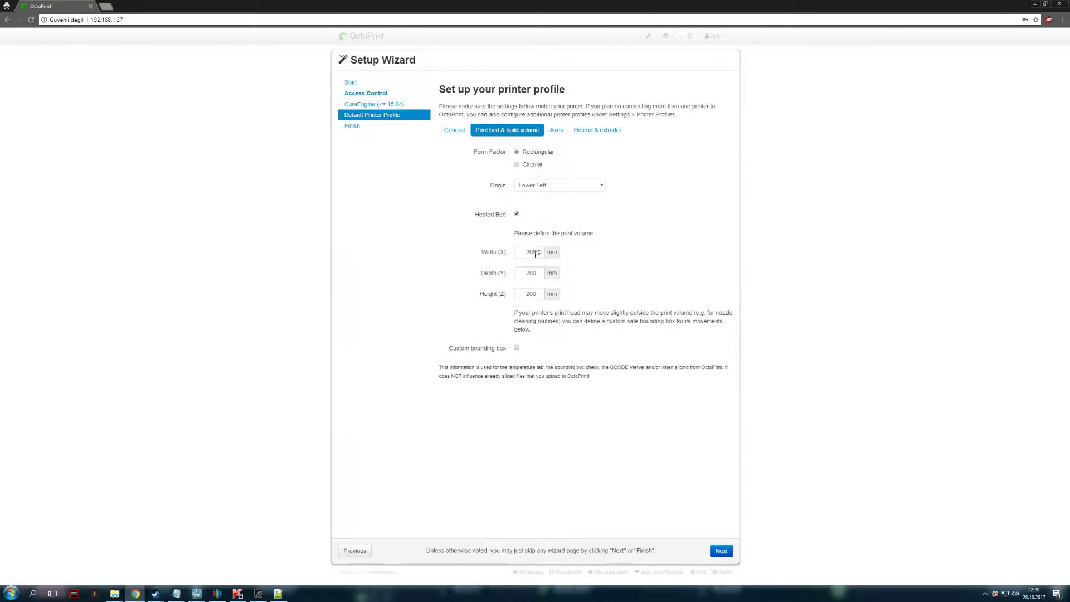
pyautogui.click(556, 130)
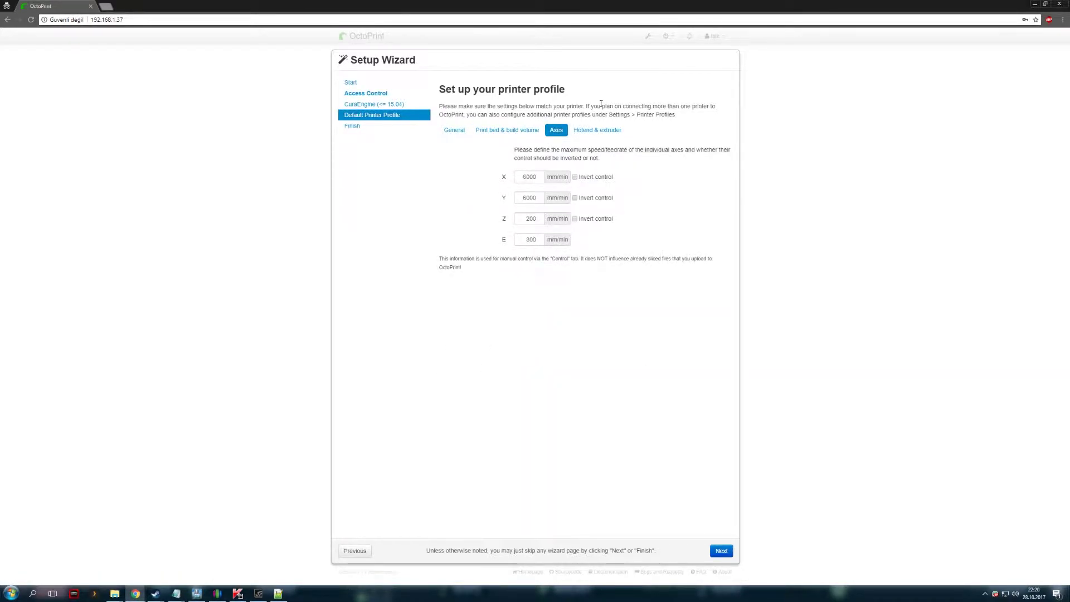
pyautogui.click(590, 130)
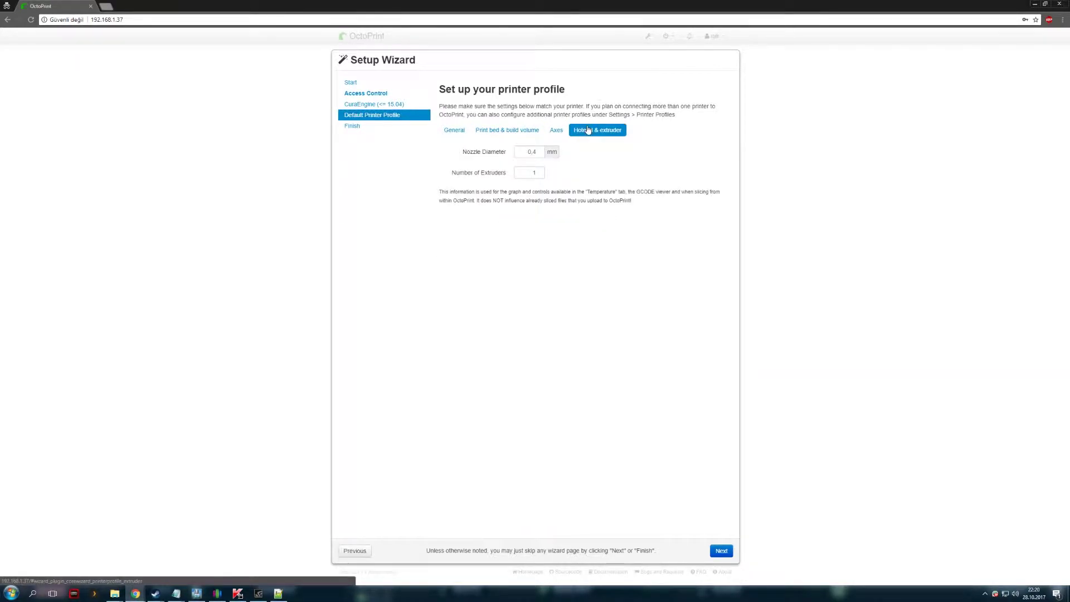
pyautogui.click(461, 131)
pyautogui.click(501, 133)
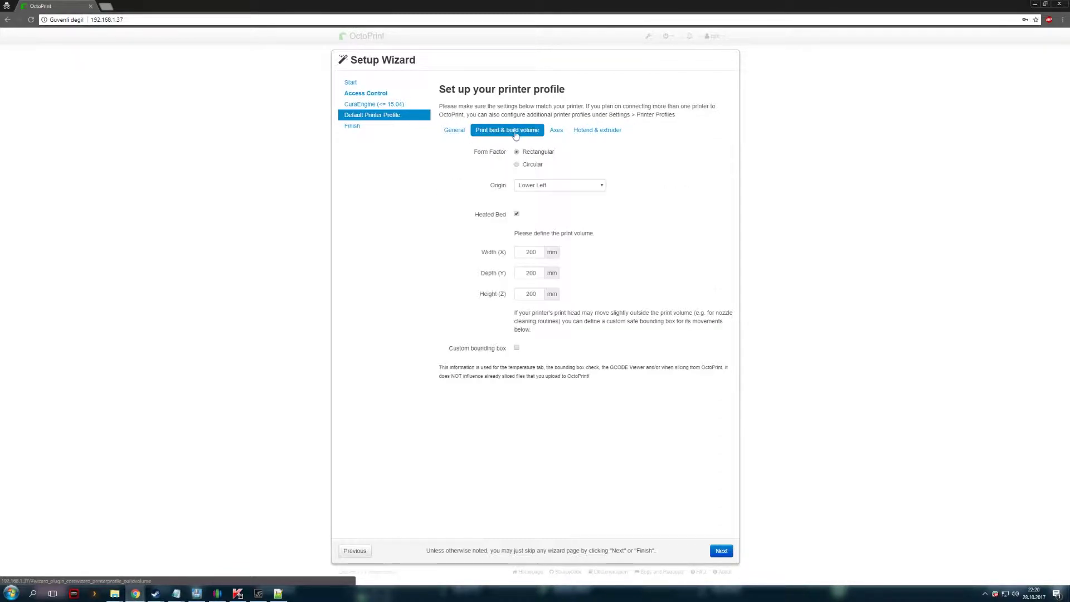
# Finish the setup wizard and reload the interface for the new server version.
pyautogui.click(719, 551)
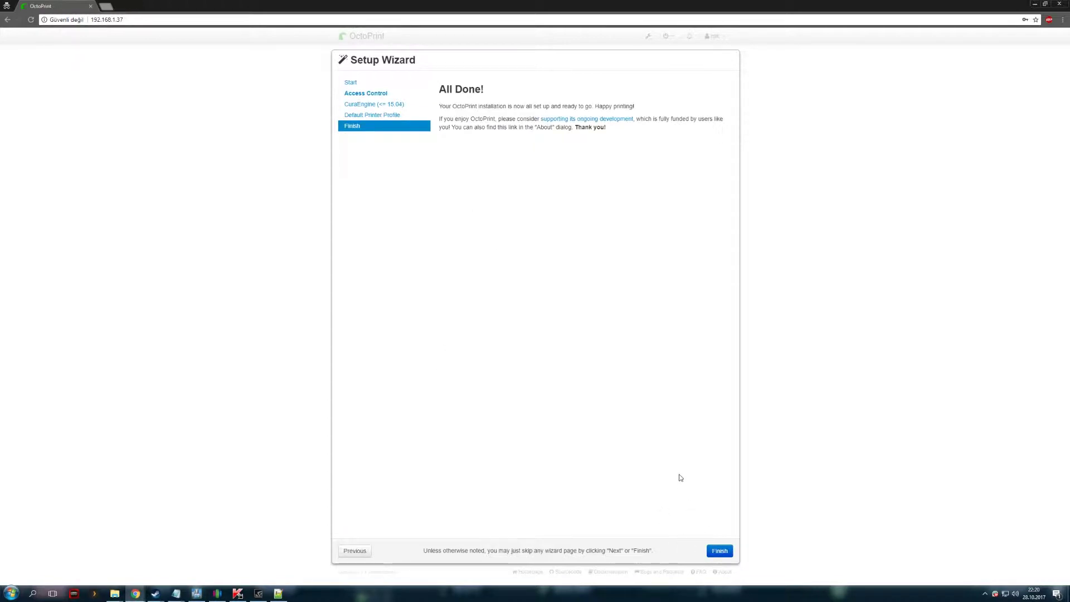
pyautogui.click(726, 552)
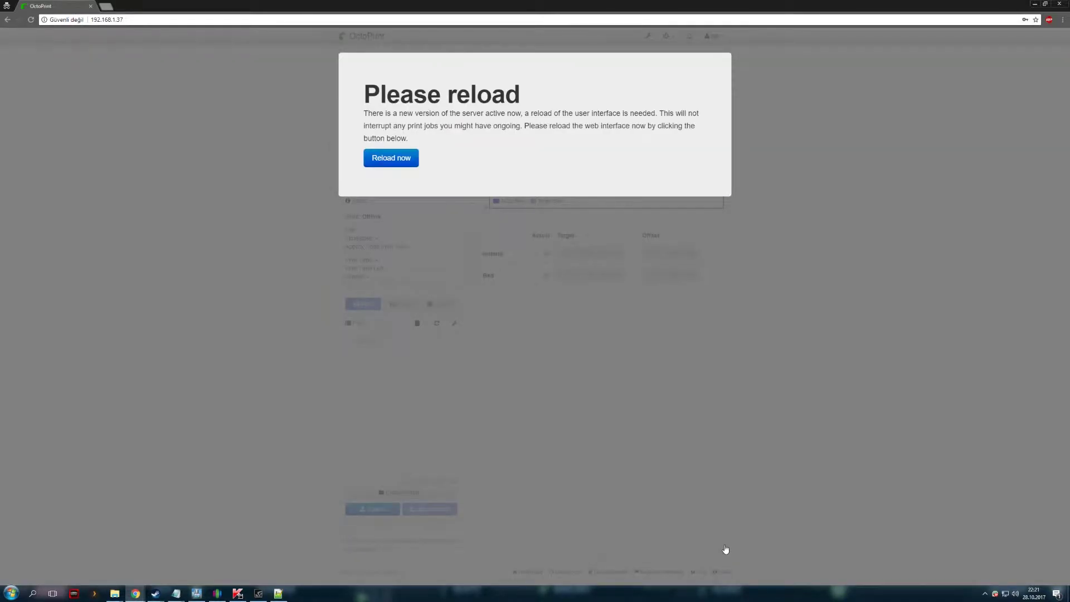
pyautogui.click(410, 160)
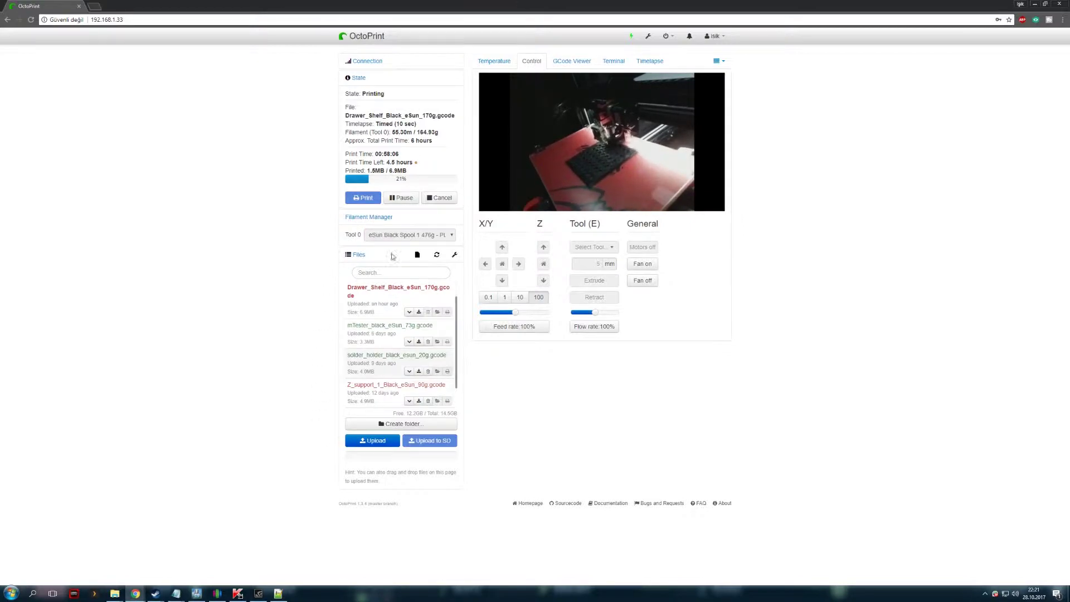
# Move the other OctoPrint window aside, ignore the update notice, and open Settings.
pyautogui.moveTo(401, 4); pyautogui.dragTo(903, 361)
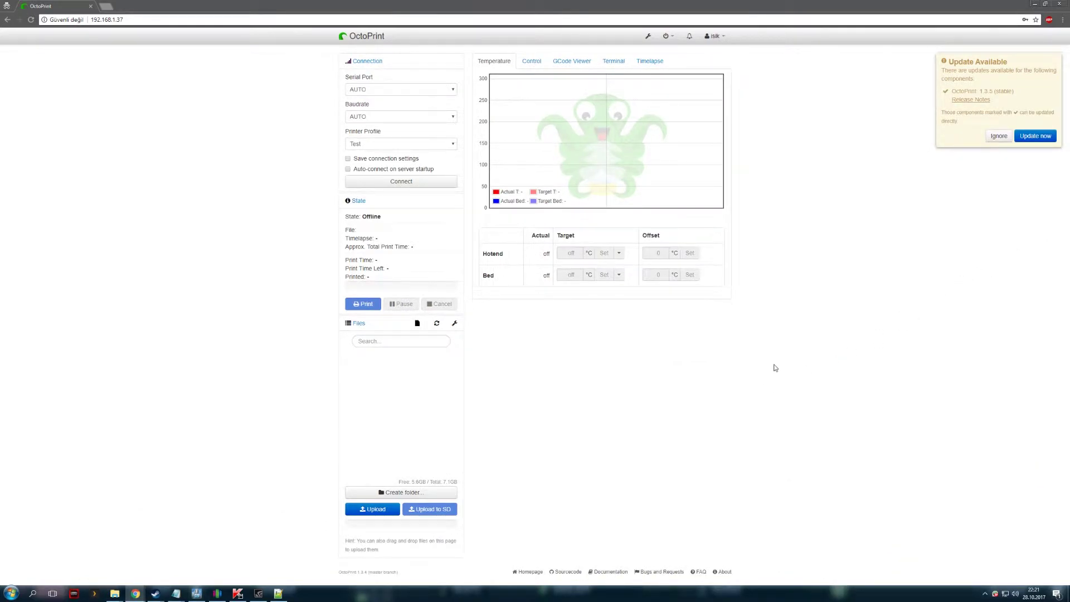
pyautogui.click(999, 136)
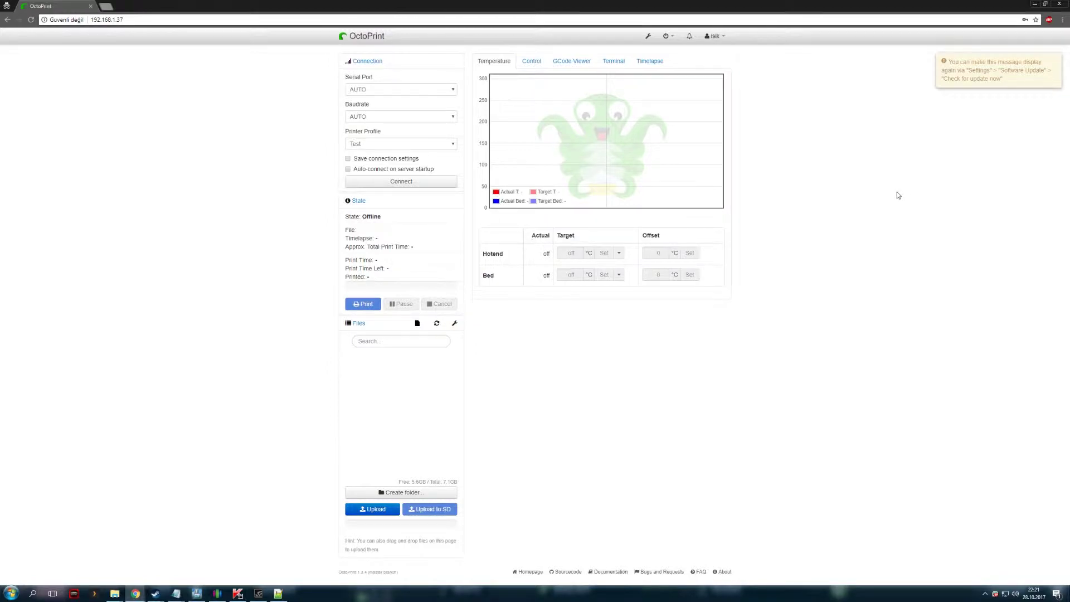
pyautogui.click(647, 35)
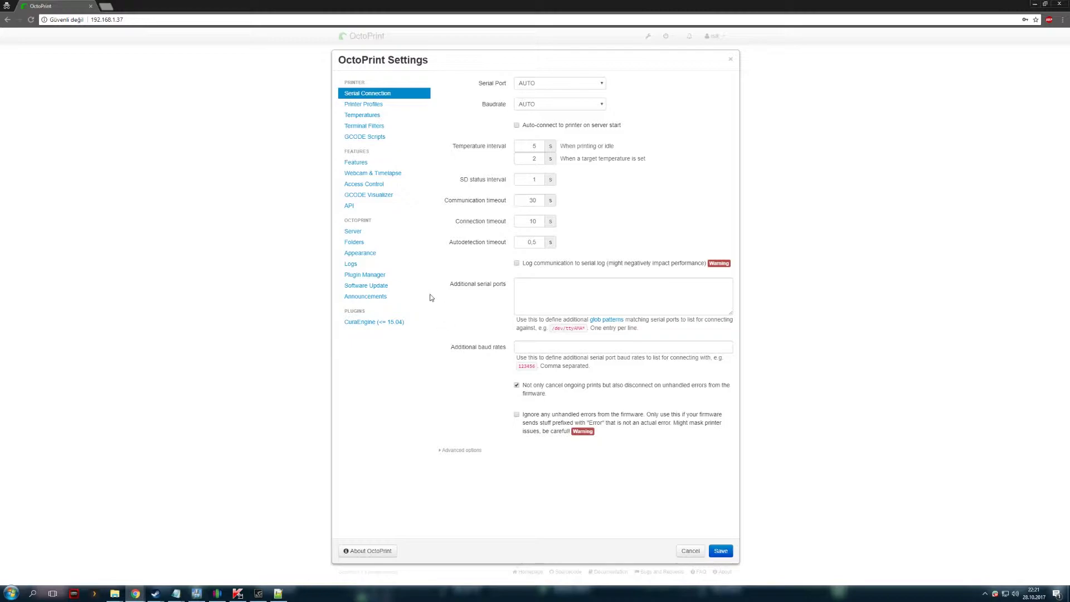
# Tour Printer Profiles, Temperatures, Terminal Filters and GCODE Scripts, resizing the after-pause script box.
pyautogui.click(371, 105)
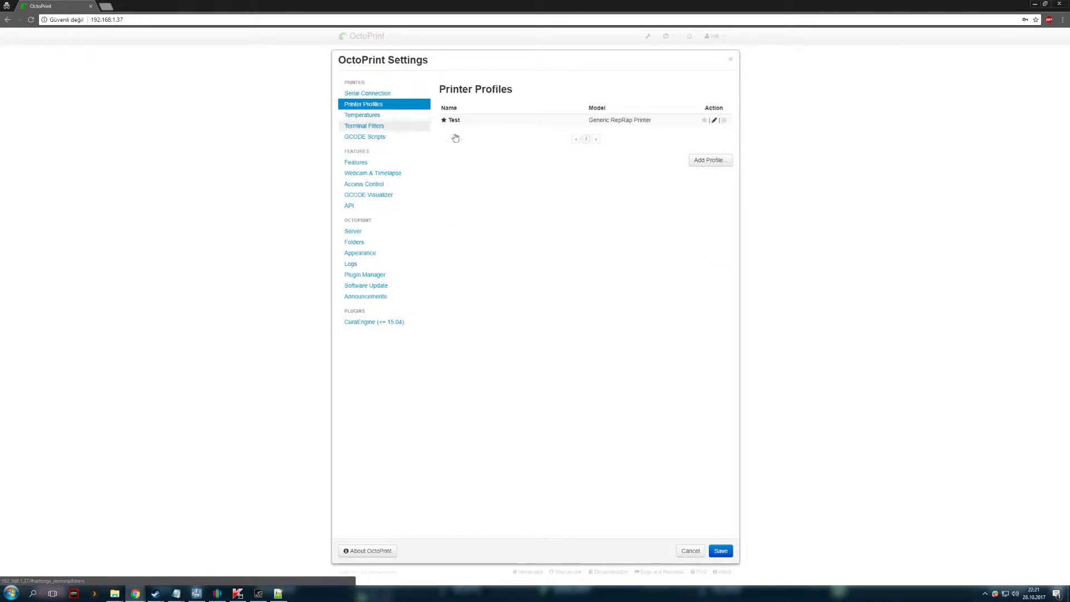
pyautogui.click(392, 116)
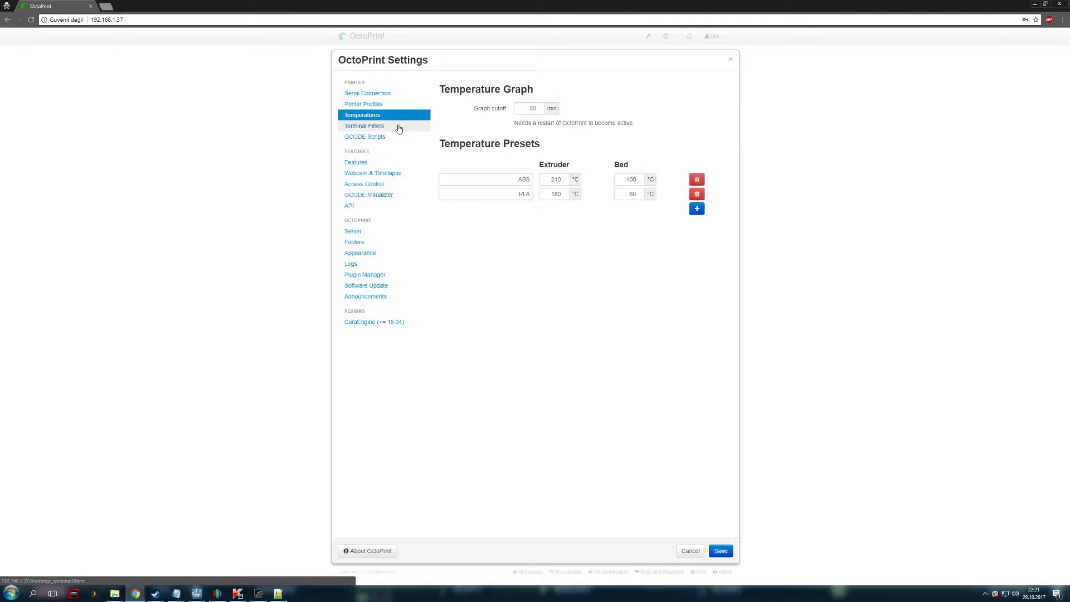
pyautogui.click(399, 129)
pyautogui.click(400, 136)
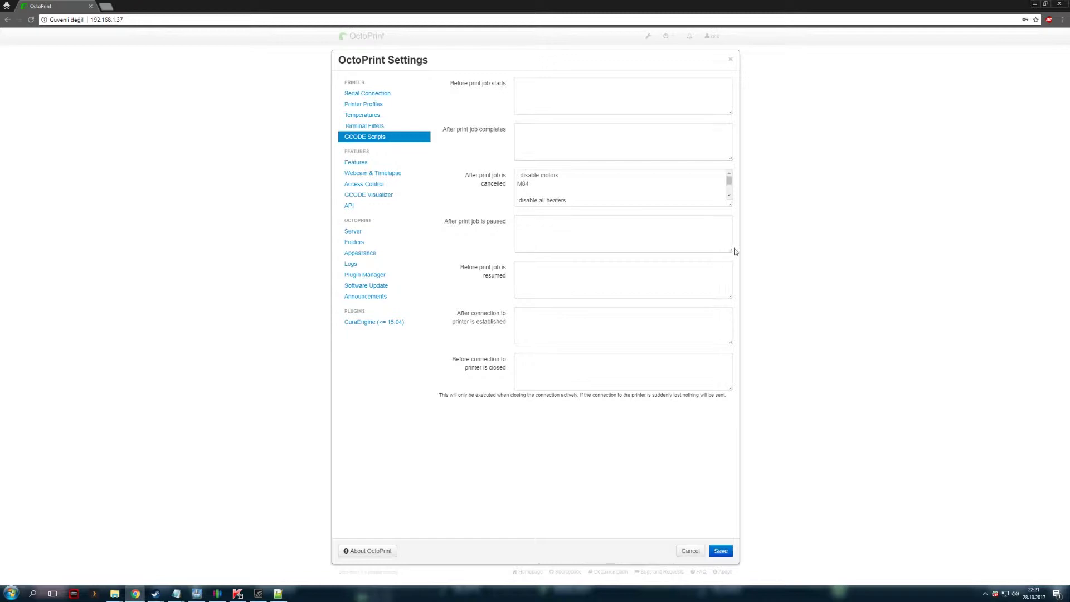
pyautogui.moveTo(735, 252); pyautogui.dragTo(733, 249)
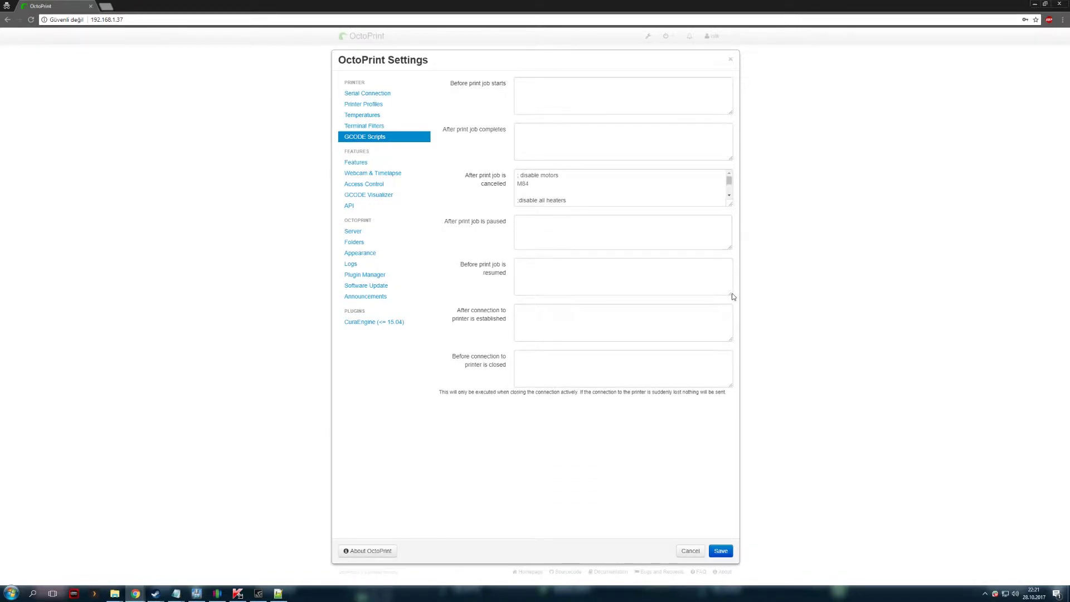
pyautogui.click(366, 163)
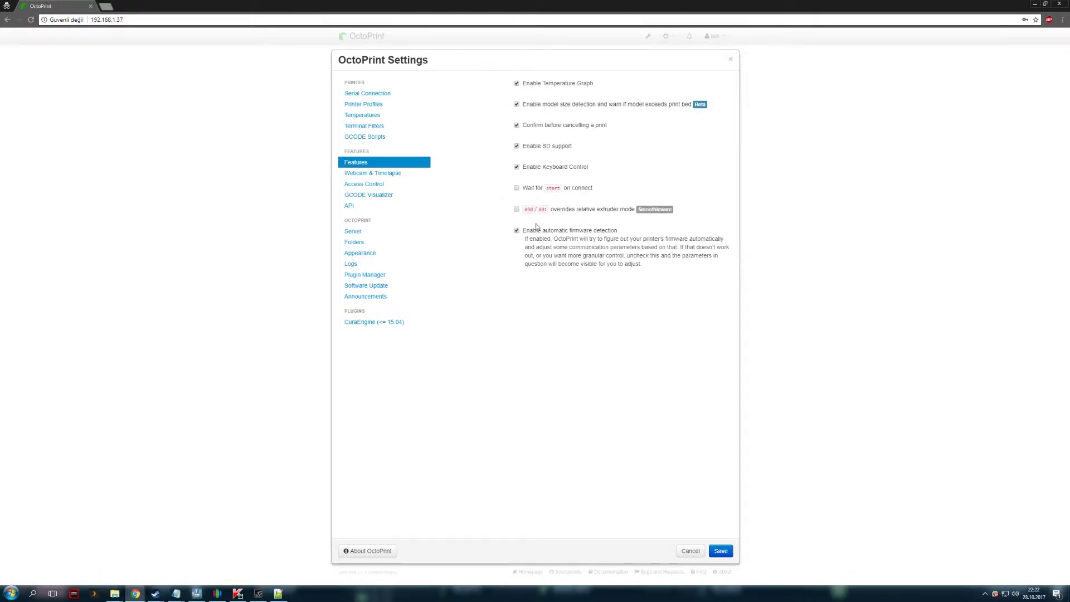
pyautogui.click(372, 174)
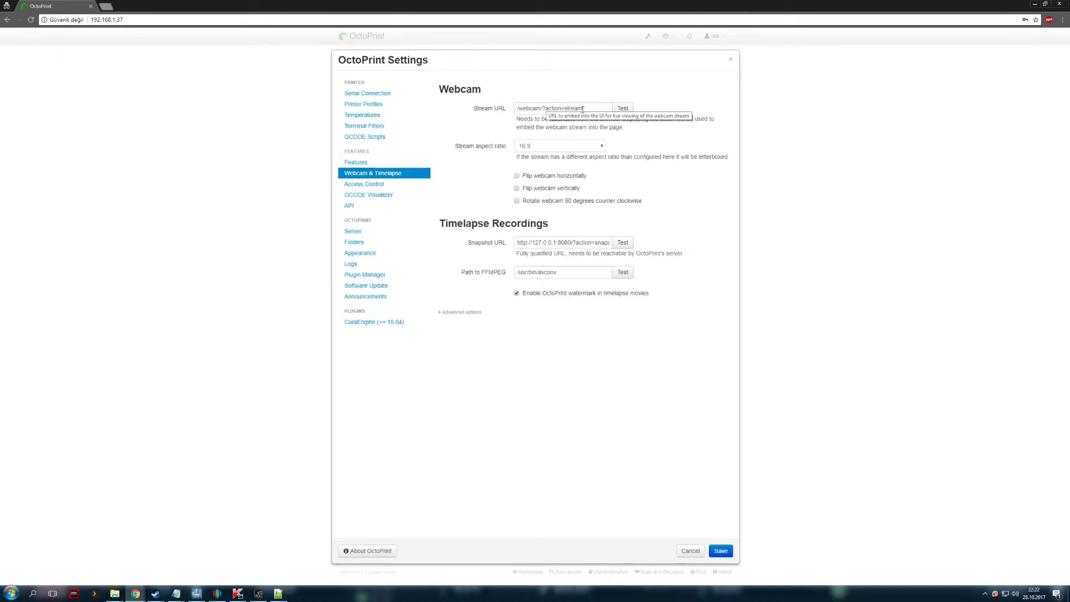
# Un-maximize the other printer's window, then view the Access Control and GCODE Visualizer settings.
pyautogui.hotkey('alt', 'Tab')
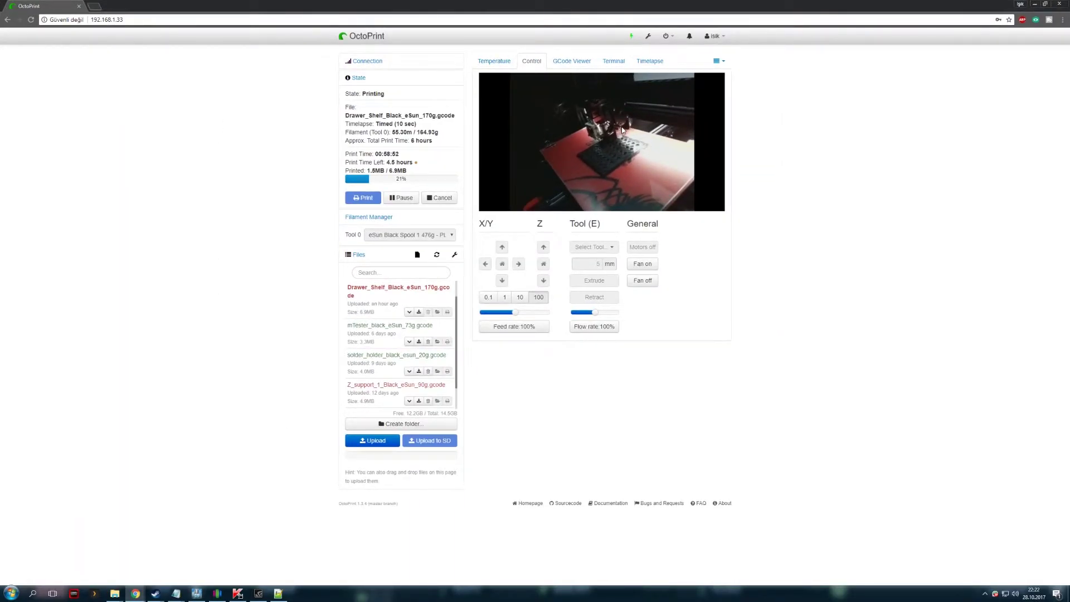
pyautogui.moveTo(623, 7); pyautogui.dragTo(623, 59)
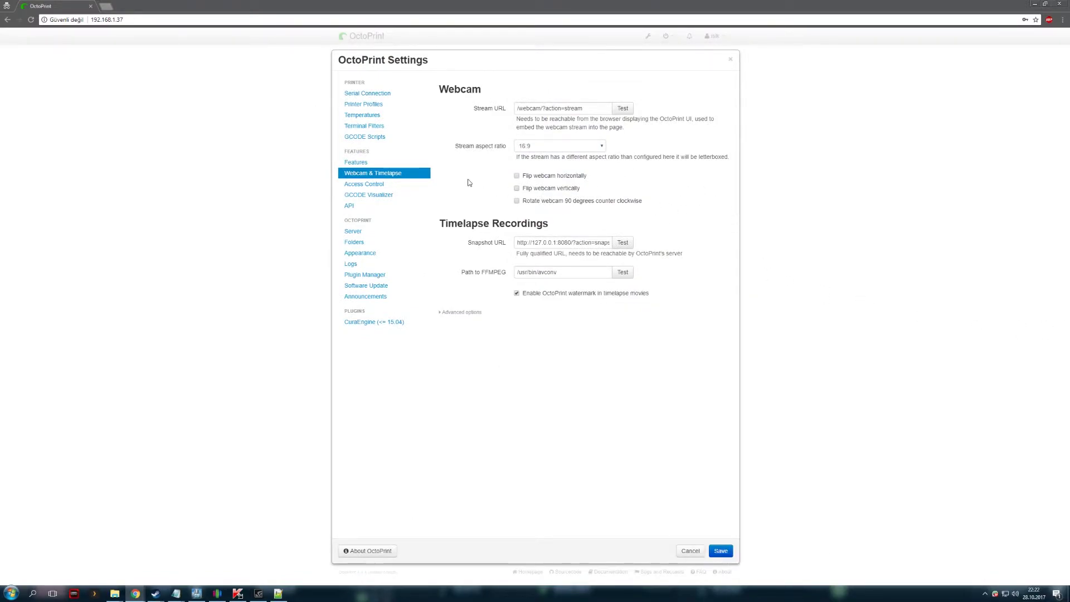
pyautogui.click(401, 188)
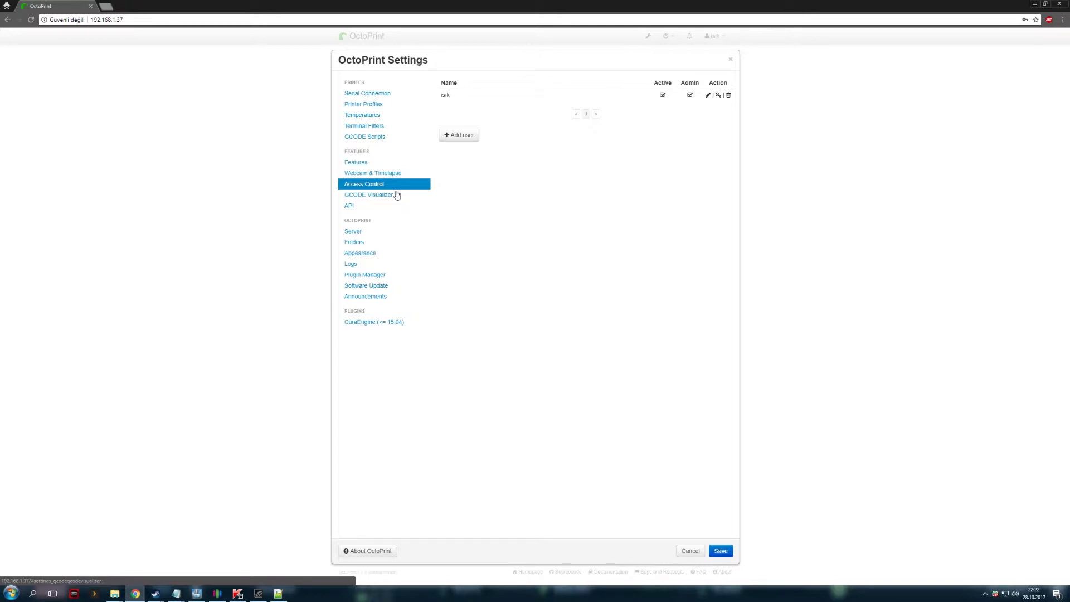
pyautogui.click(397, 194)
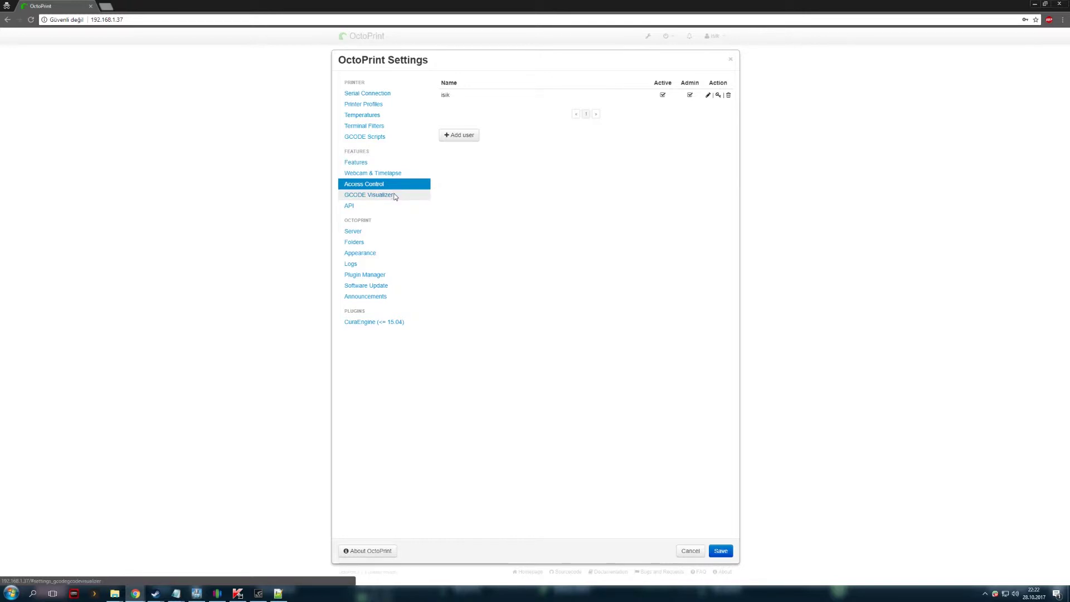
# Compare with the other printer's window, viewing its GCode Viewer and webcam controls.
pyautogui.click(389, 206)
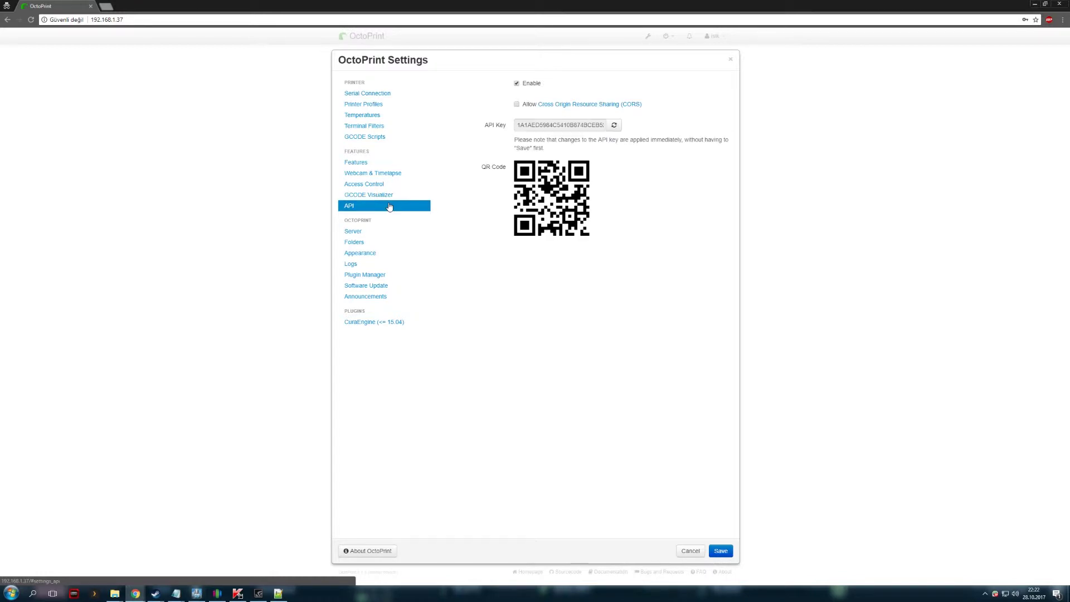
pyautogui.click(388, 196)
pyautogui.moveTo(1042, 160); pyautogui.dragTo(234, 2)
pyautogui.click(572, 61)
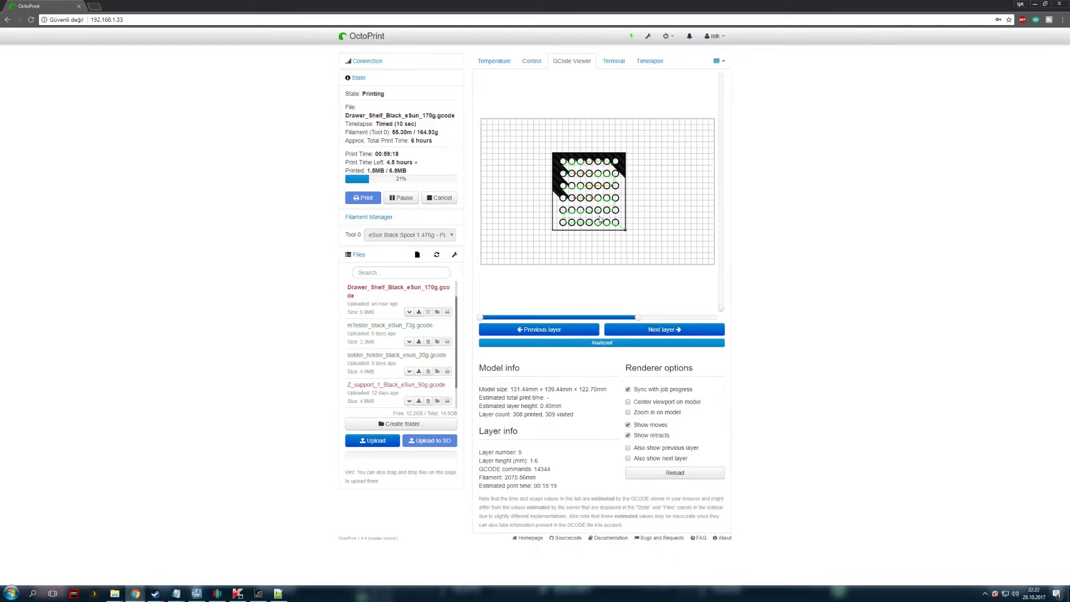
pyautogui.click(534, 60)
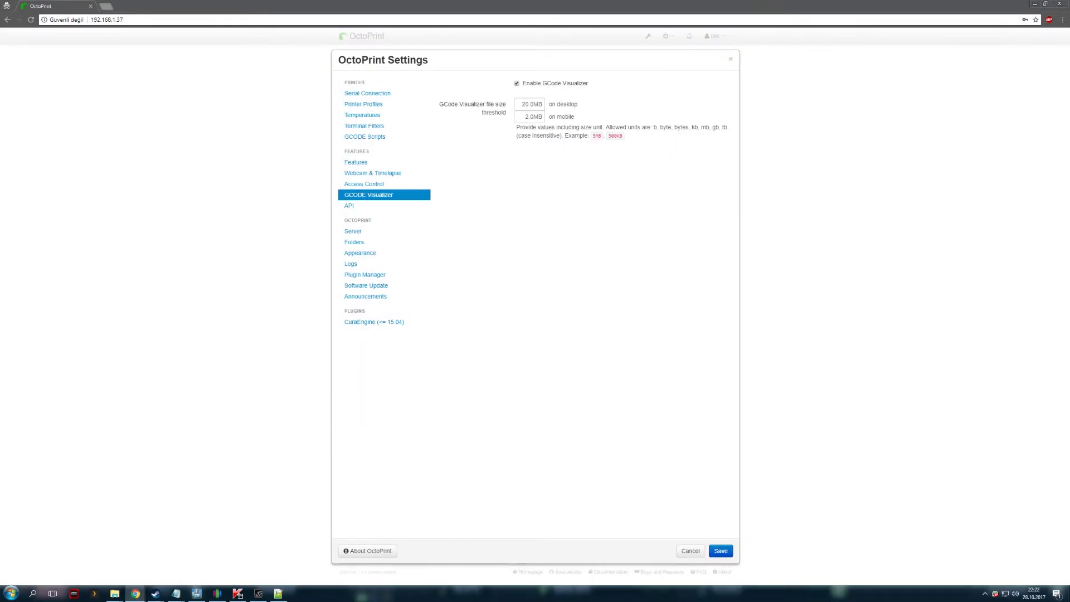
# Review the API, Server, Folders and Appearance settings, including the Appearance Title field.
pyautogui.click(368, 206)
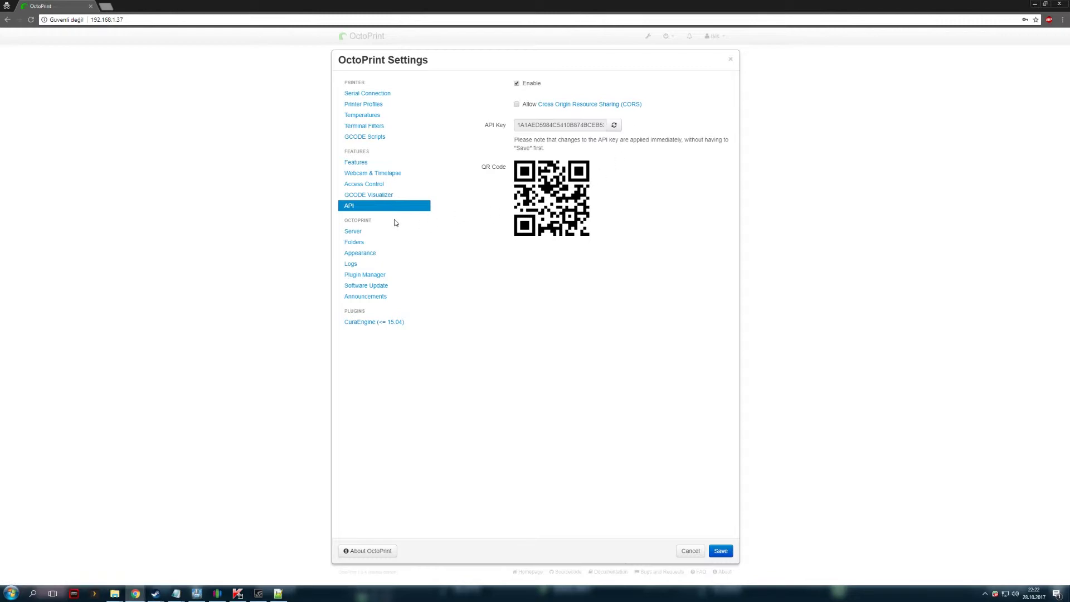
pyautogui.click(367, 232)
pyautogui.click(382, 252)
pyautogui.click(381, 243)
pyautogui.click(382, 254)
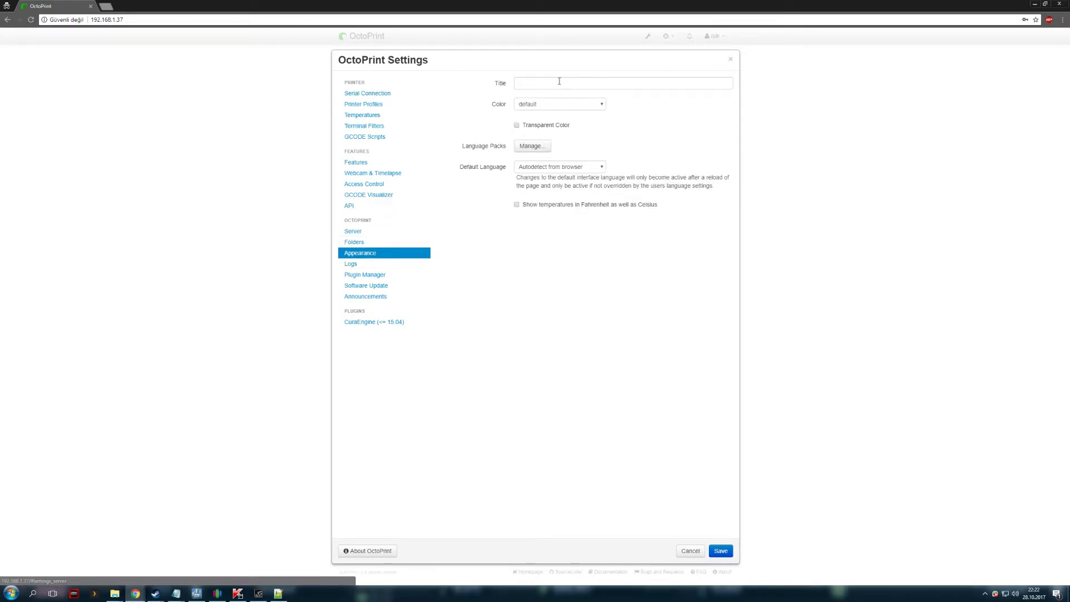
pyautogui.click(559, 82)
pyautogui.click(385, 256)
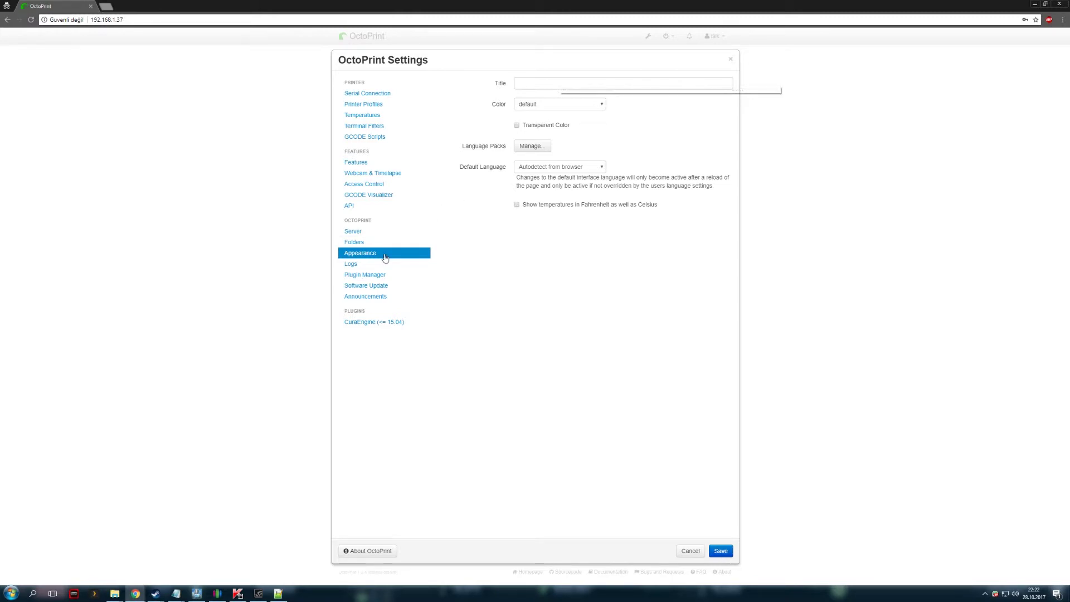
# View the log files and both pages of installed plugins, then browse the plugin repository.
pyautogui.click(379, 265)
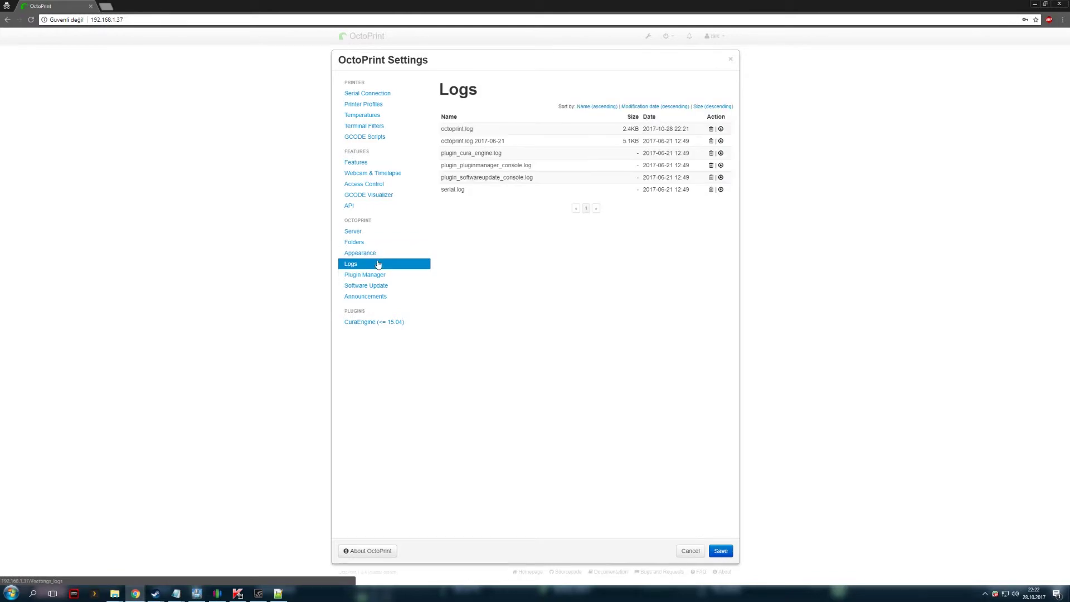
pyautogui.click(402, 279)
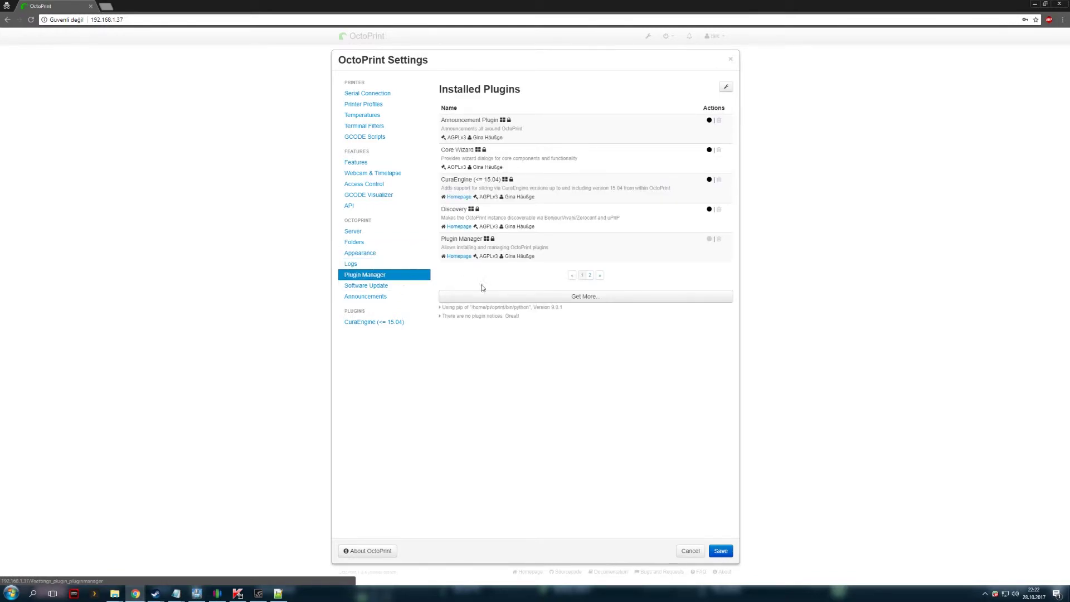
pyautogui.click(589, 274)
pyautogui.click(574, 209)
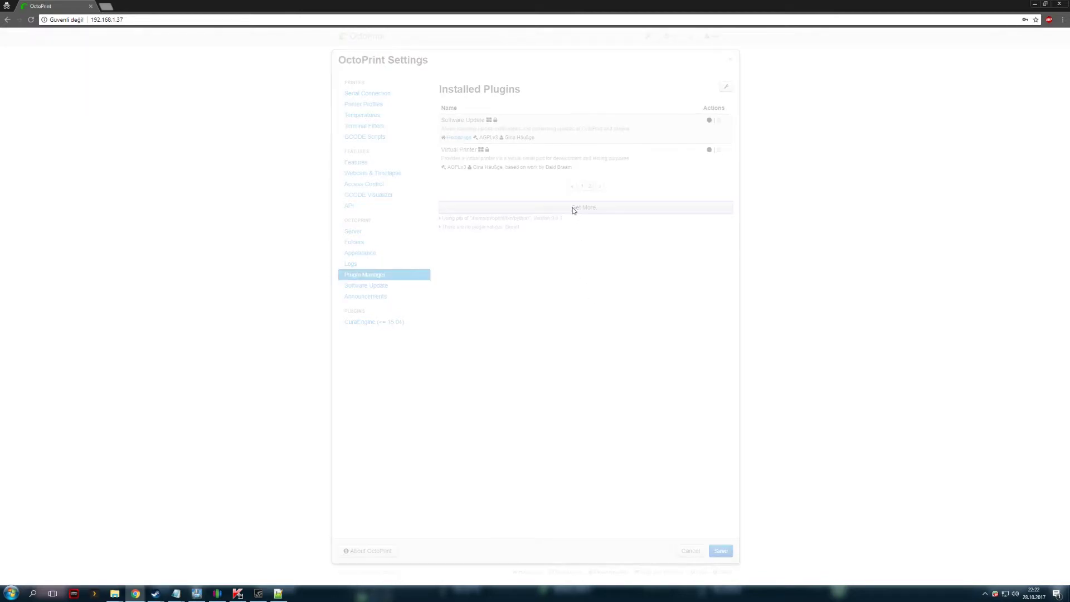
pyautogui.scroll(-1, 558, 256)
pyautogui.scroll(-20, 557, 255)
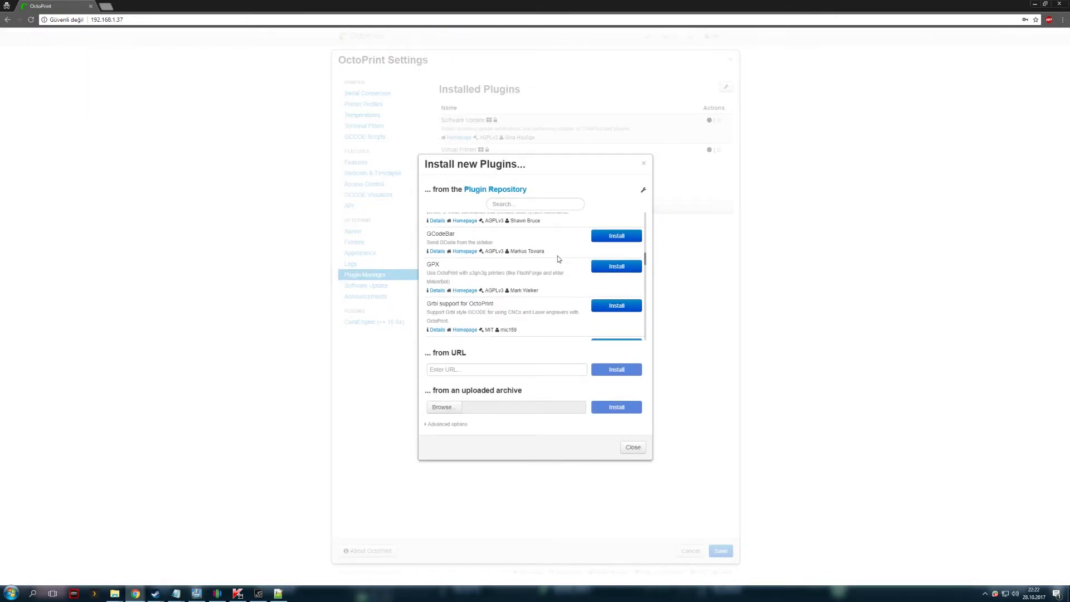
pyautogui.scroll(-10, 557, 255)
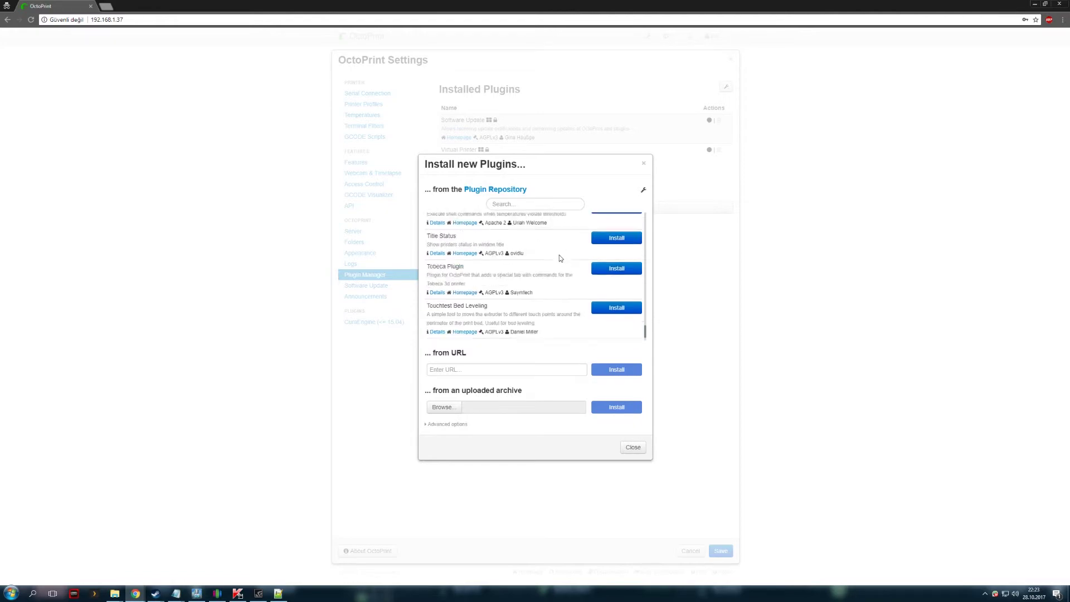
pyautogui.click(633, 447)
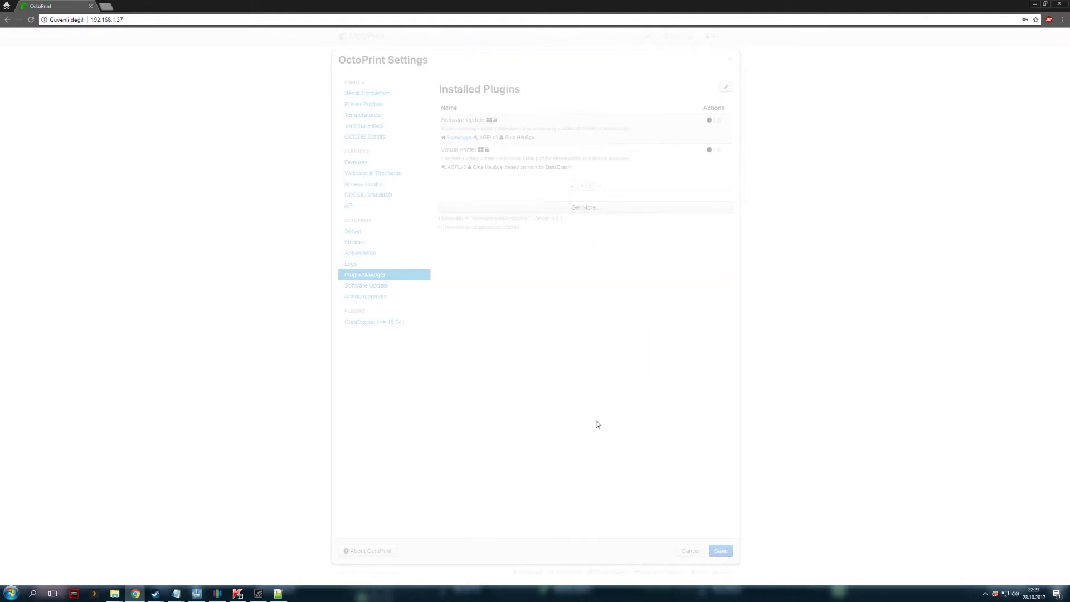
# Review the Software Update, Announcements and CuraEngine pages, then cancel back to the dashboard.
pyautogui.click(389, 288)
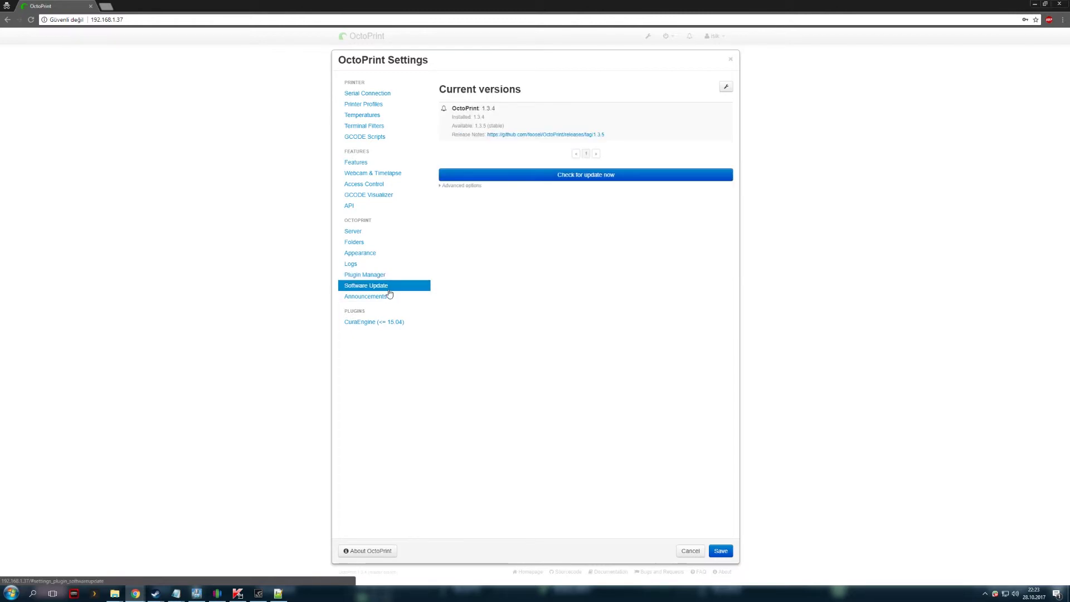
pyautogui.click(399, 296)
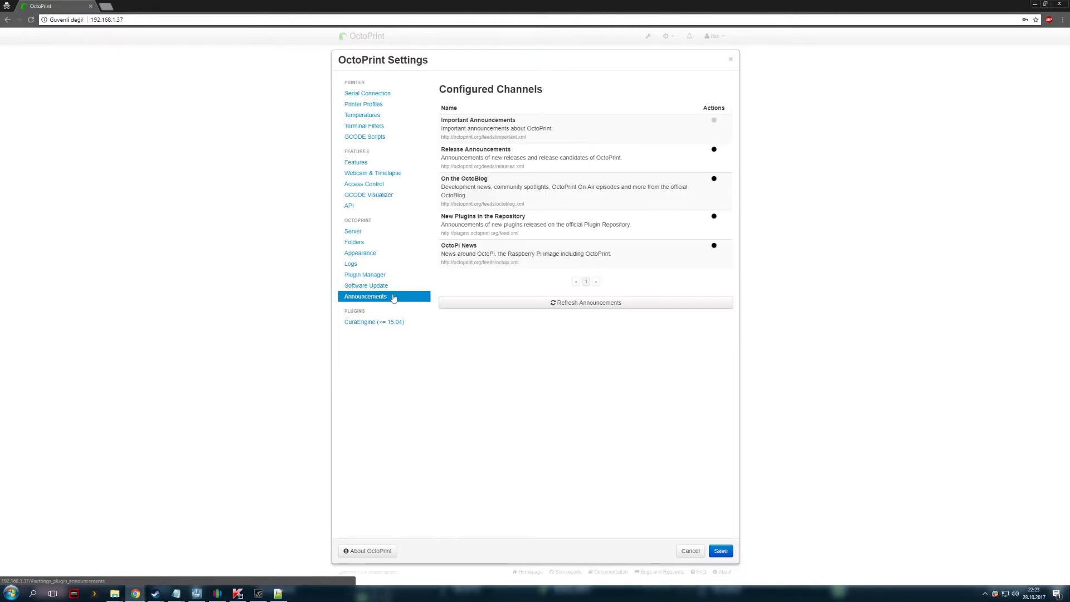
pyautogui.click(391, 323)
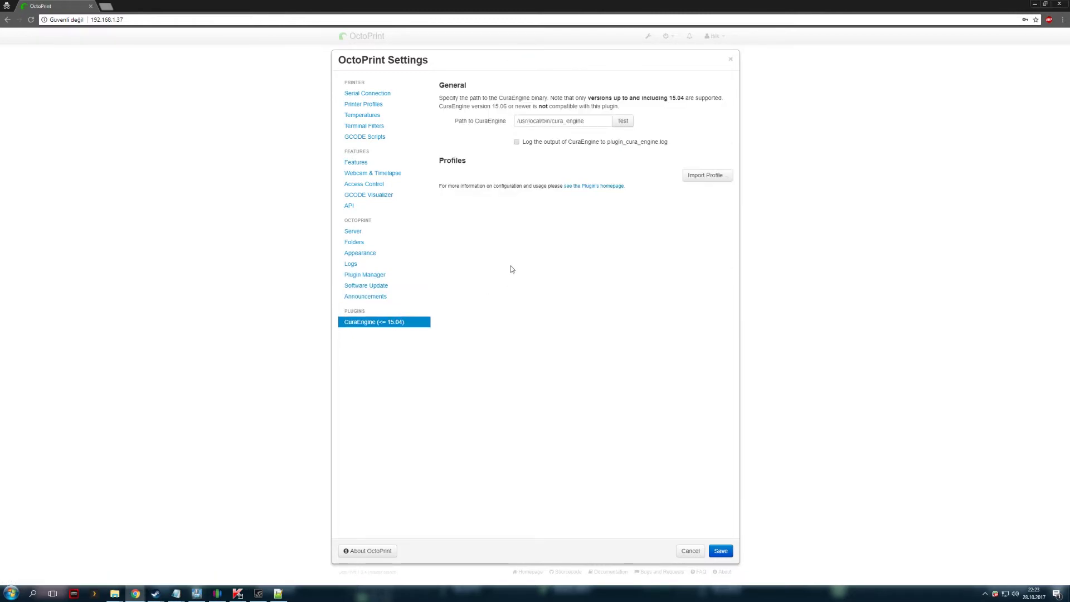
pyautogui.click(685, 552)
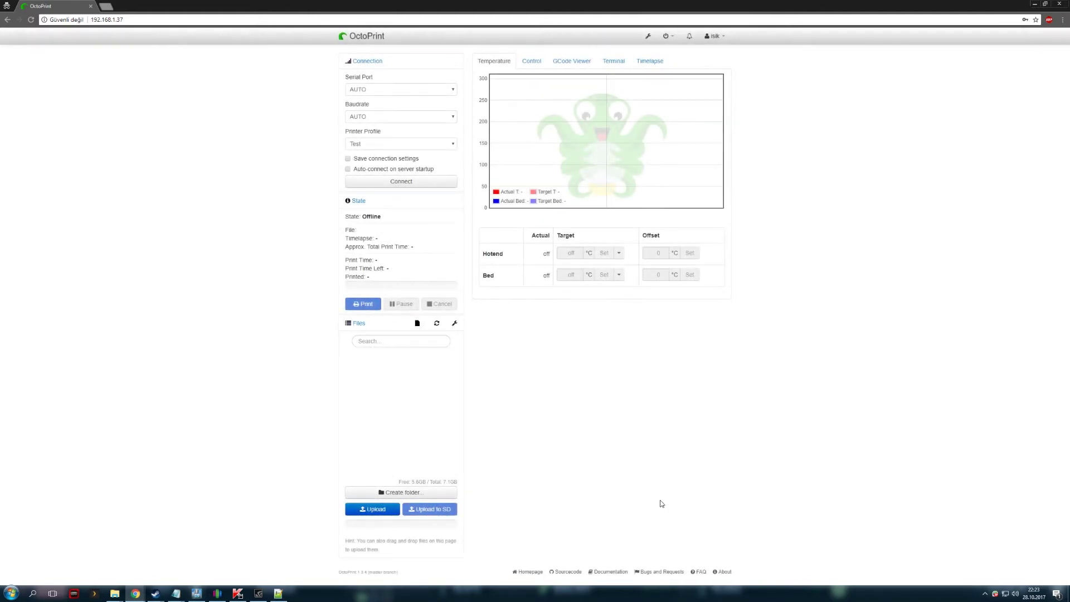